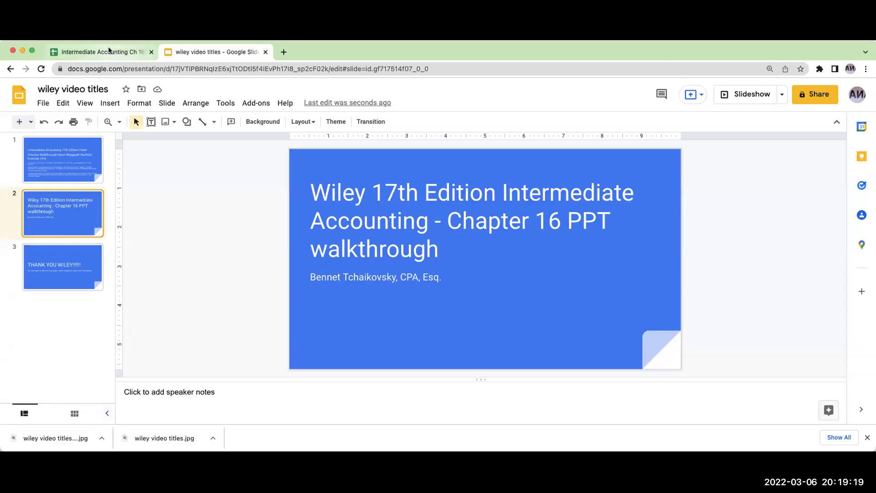
On the e19- 3. 4 sheet, insert three blank columns to the left of column J.
{"action": "left_click", "coordinate": [108, 51]}
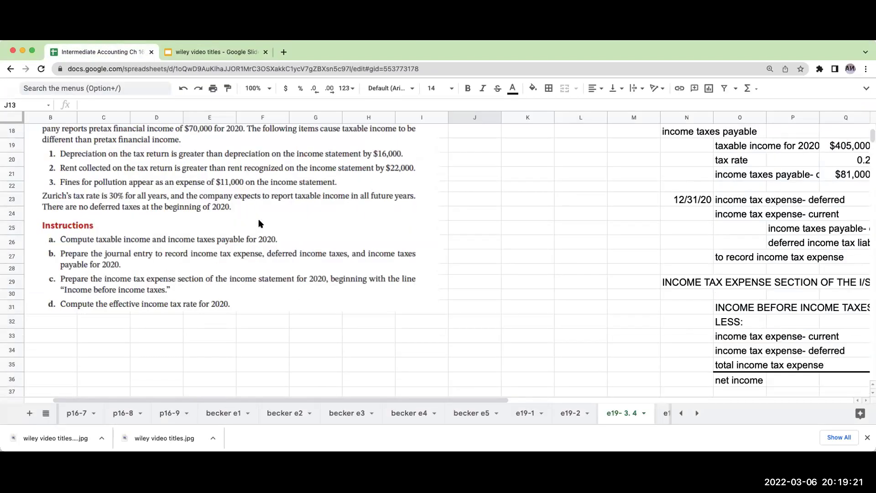
{"action": "scroll", "coordinate": [259, 220], "scroll_direction": "up", "scroll_amount": 1}
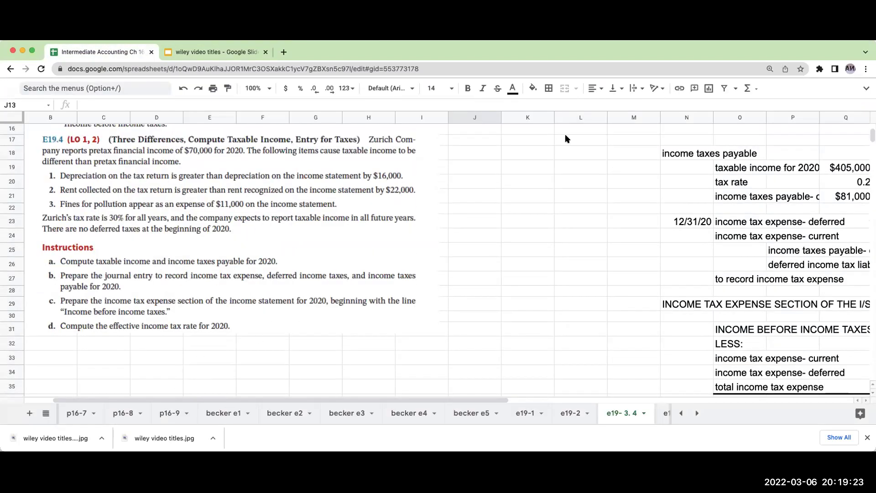
{"action": "left_click_drag", "start_coordinate": [479, 118], "coordinate": [590, 153]}
{"action": "right_click", "coordinate": [589, 153]}
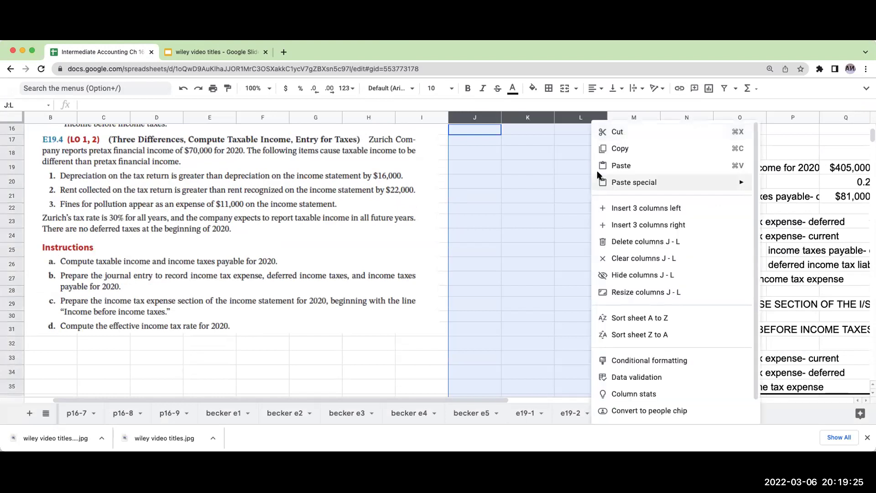
{"action": "left_click", "coordinate": [619, 208]}
{"action": "scroll", "coordinate": [402, 234], "scroll_direction": "up", "scroll_amount": 5}
{"action": "scroll", "coordinate": [372, 239], "scroll_direction": "down", "scroll_amount": 2}
{"action": "scroll", "coordinate": [367, 239], "scroll_direction": "down", "scroll_amount": 6}
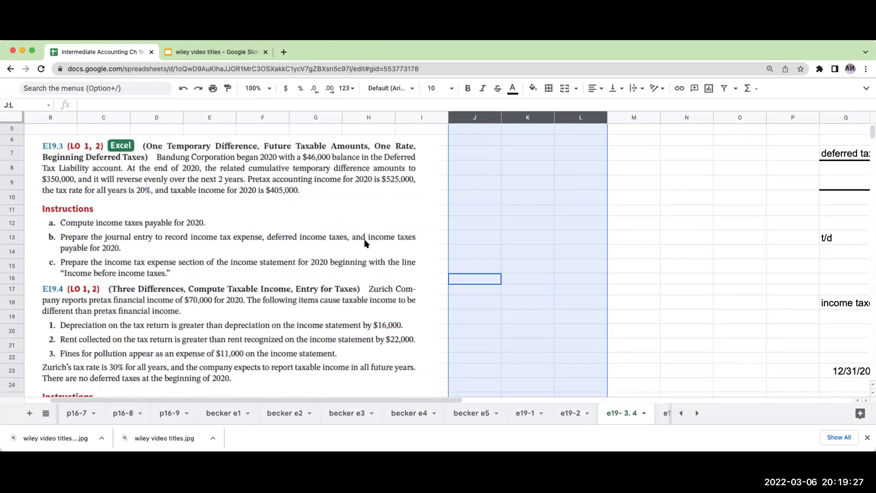
{"action": "left_click", "coordinate": [258, 363]}
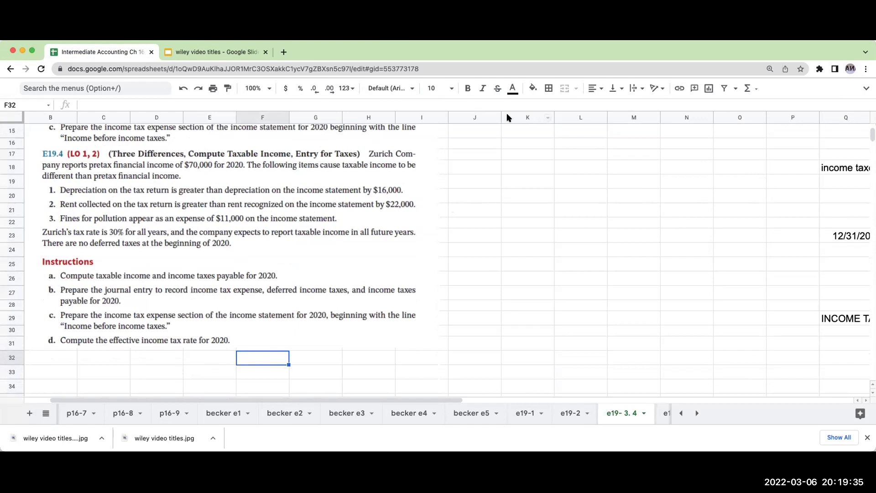
Insert six more blank columns to the left of column J, across J through O.
{"action": "left_click_drag", "start_coordinate": [487, 118], "coordinate": [715, 141]}
{"action": "right_click", "coordinate": [606, 191]}
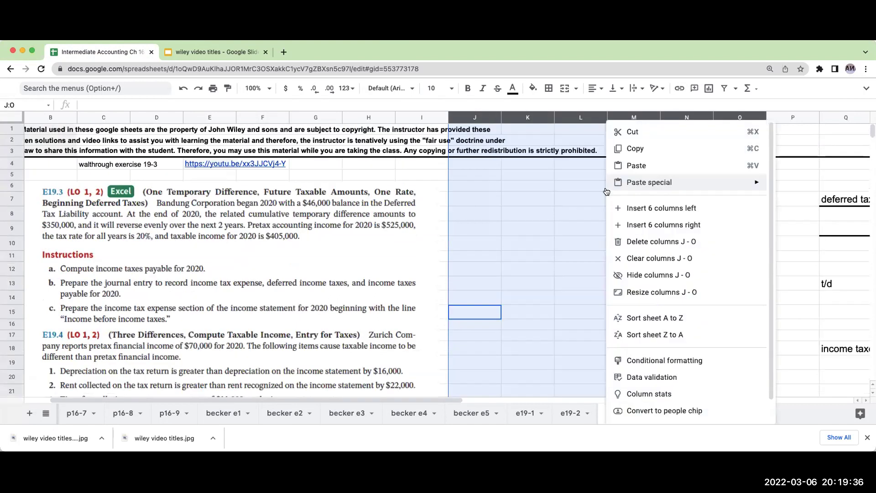
{"action": "left_click", "coordinate": [648, 208]}
{"action": "scroll", "coordinate": [593, 265], "scroll_direction": "down", "scroll_amount": 3}
{"action": "left_click", "coordinate": [501, 276]}
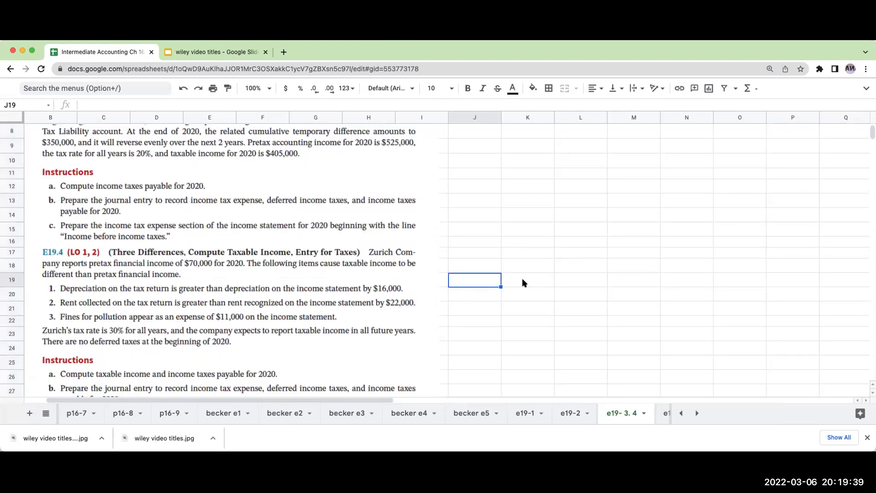
Set the font size of the working area J17:O29 to 18.
{"action": "type", "text": "Def"}
{"action": "key", "text": "BackSpace"}
{"action": "key", "text": "BackSpace"}
{"action": "key", "text": "BackSpace"}
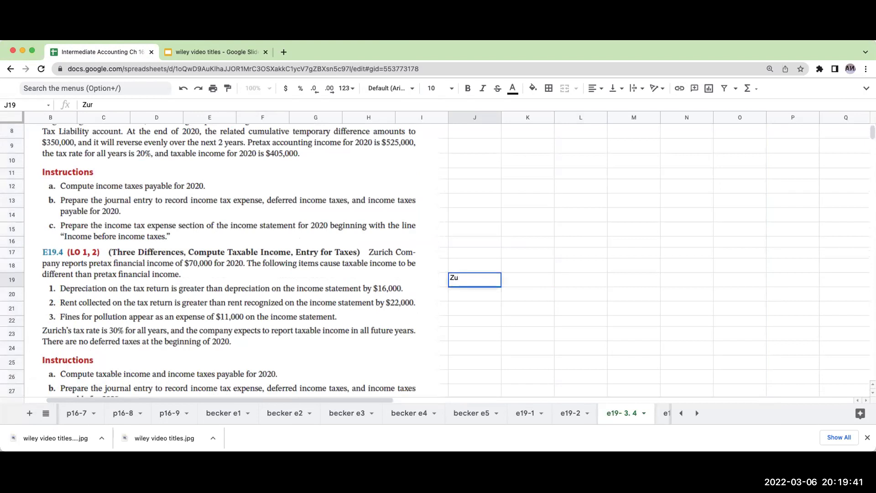
{"action": "type", "text": "Def"}
{"action": "key", "text": "BackSpace"}
{"action": "key", "text": "BackSpace"}
{"action": "key", "text": "BackSpace"}
{"action": "left_click_drag", "start_coordinate": [486, 253], "coordinate": [747, 413]}
{"action": "left_click", "coordinate": [441, 86]}
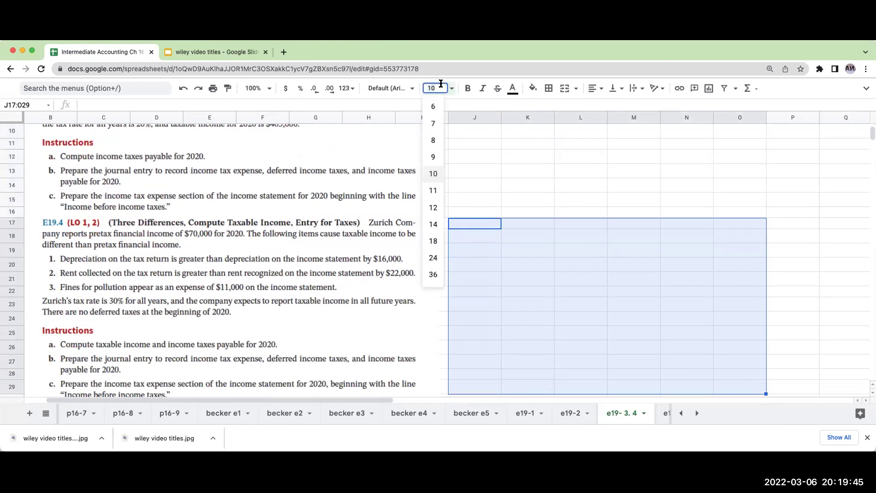
{"action": "left_click", "coordinate": [433, 241]}
Enter 'pretax financial income' in K17 and 70000 in N17, formatted as whole-dollar currency.
{"action": "left_click", "coordinate": [509, 222]}
{"action": "type", "text": "pr"}
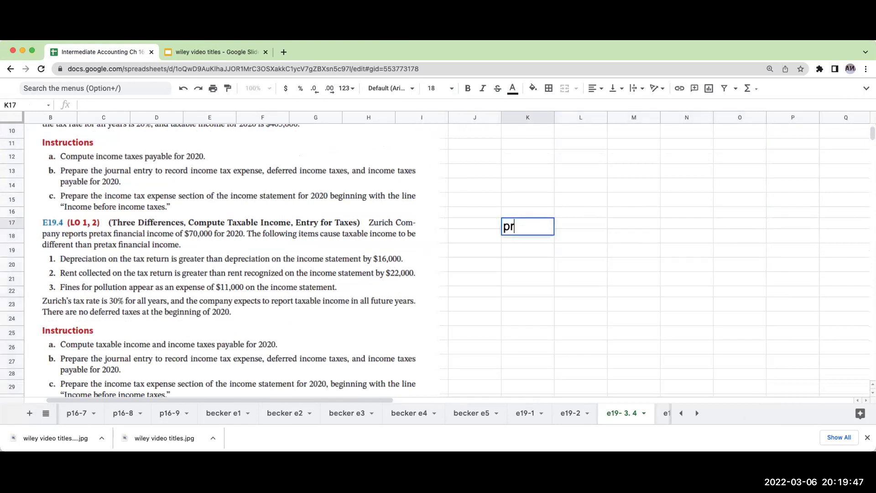
{"action": "type", "text": "etax fin"}
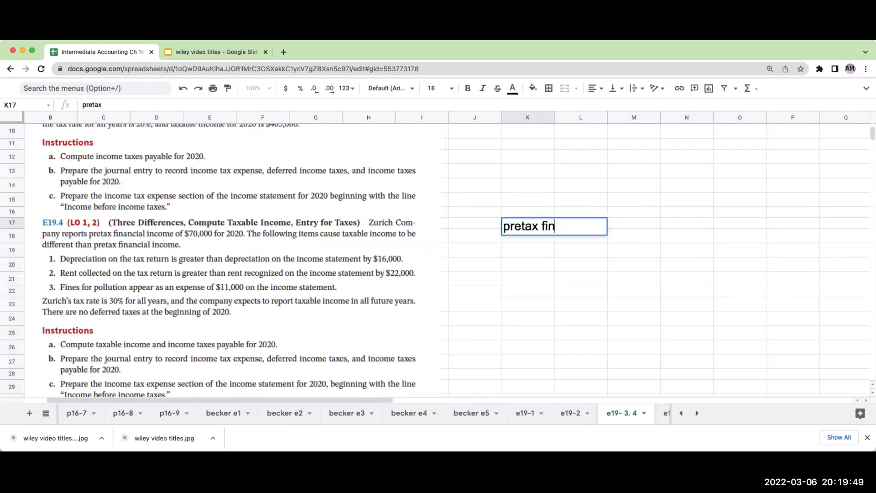
{"action": "type", "text": "ancial income"}
{"action": "key", "text": "Return"}
{"action": "left_click", "coordinate": [687, 227]}
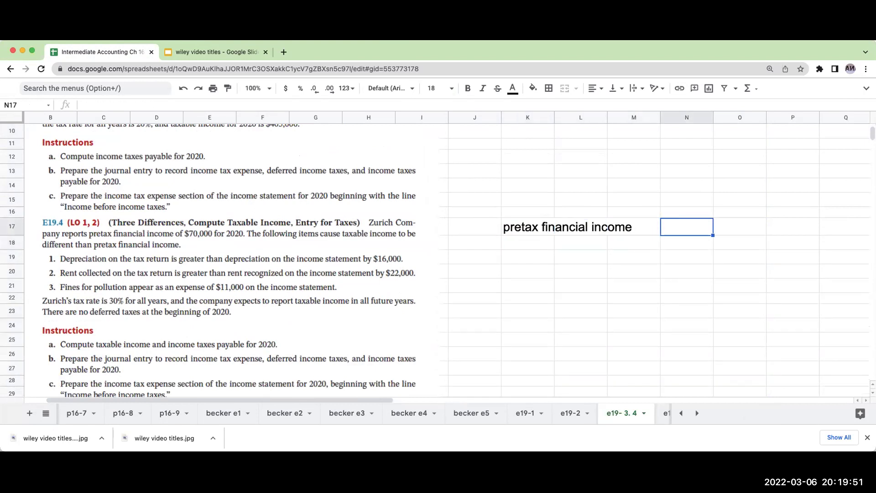
{"action": "type", "text": "70000"}
{"action": "key", "text": "Return"}
{"action": "key", "text": "Up"}
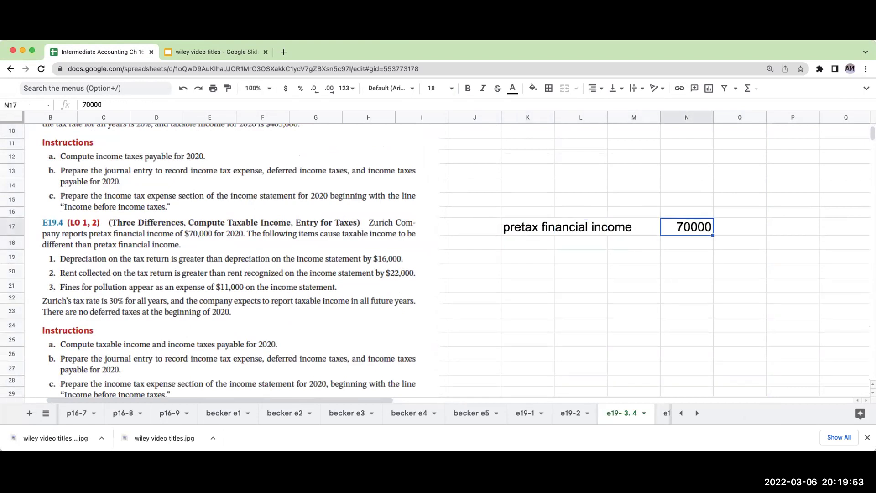
{"action": "left_click", "coordinate": [283, 88]}
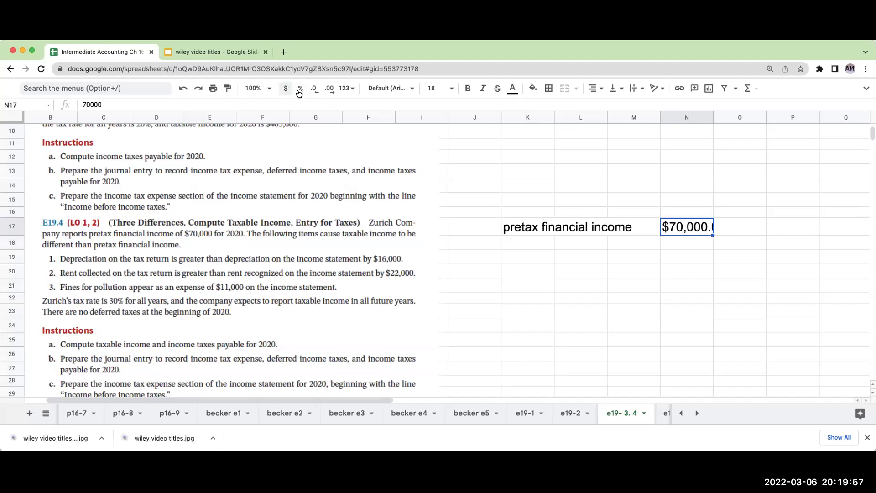
{"action": "left_click", "coordinate": [314, 88]}
{"action": "left_click", "coordinate": [315, 88]}
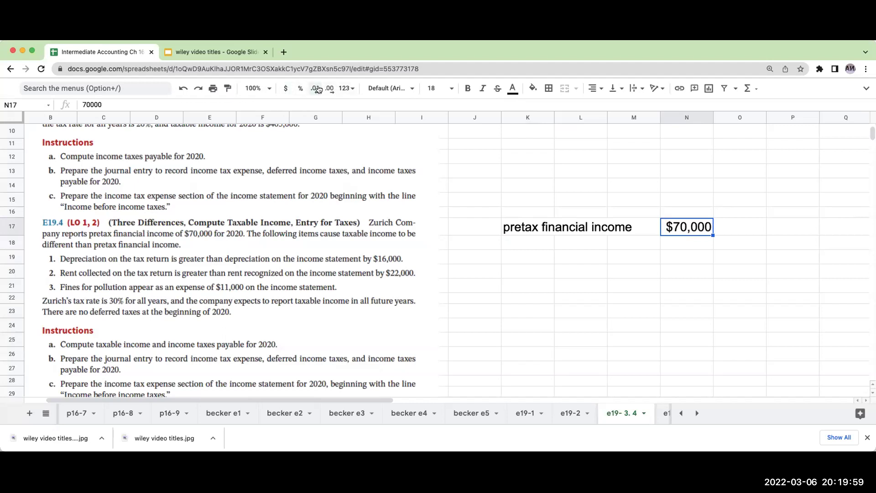
{"action": "left_click", "coordinate": [529, 243]}
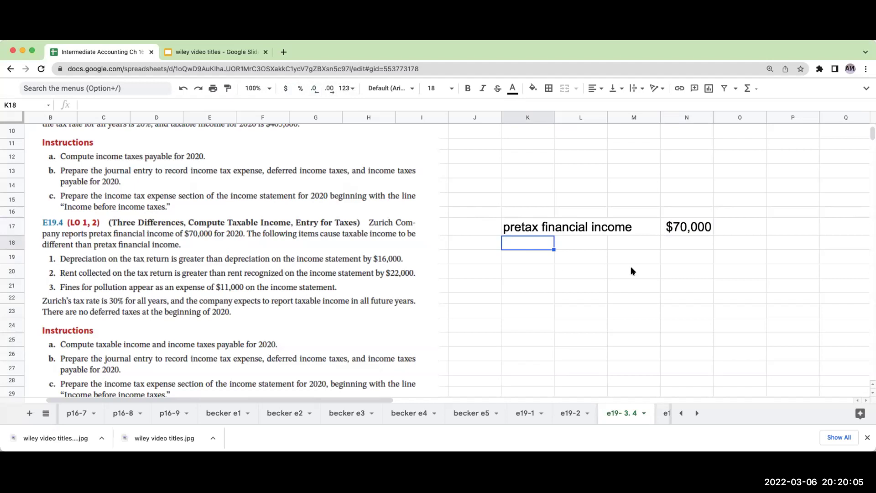
Enter 'temporary difference- depr. exp' in K18 and -16000 in N18.
{"action": "type", "text": "t"}
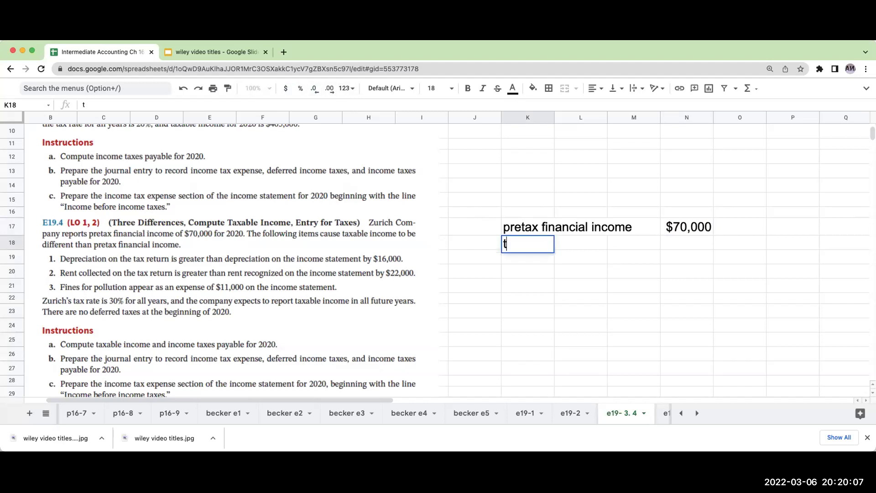
{"action": "type", "text": "emporar"}
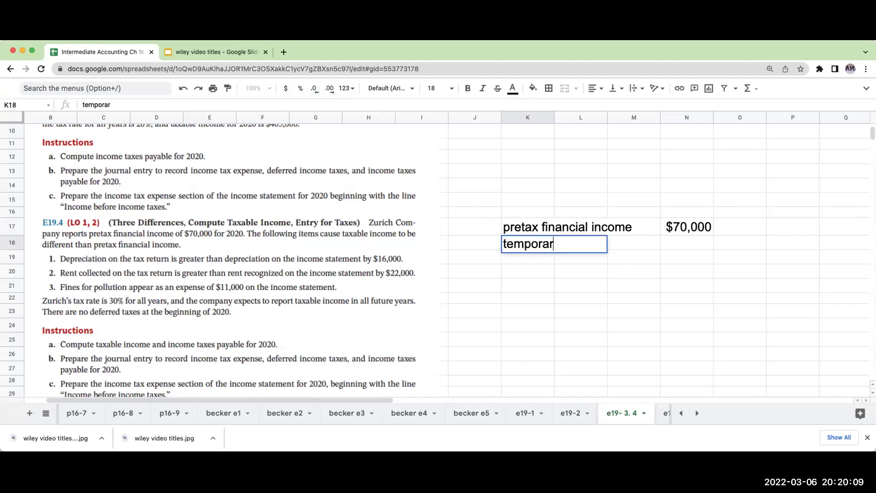
{"action": "type", "text": "y difference- "}
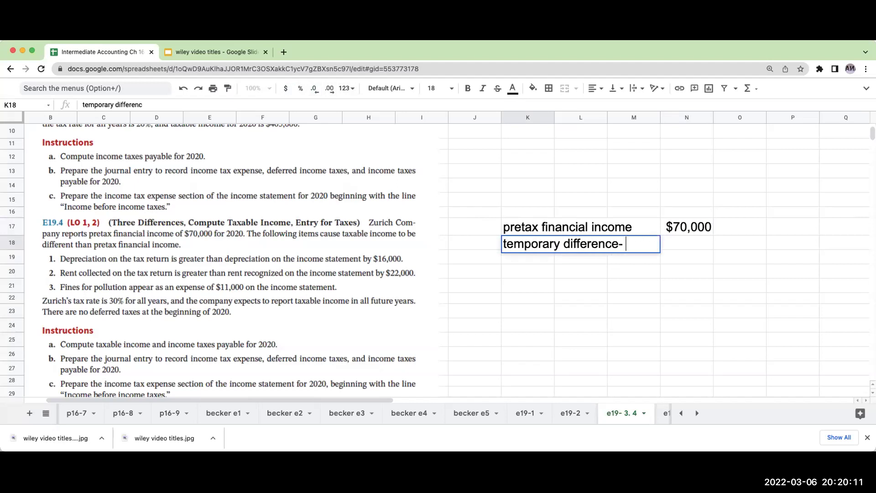
{"action": "type", "text": "depr. exp"}
{"action": "key", "text": "Return"}
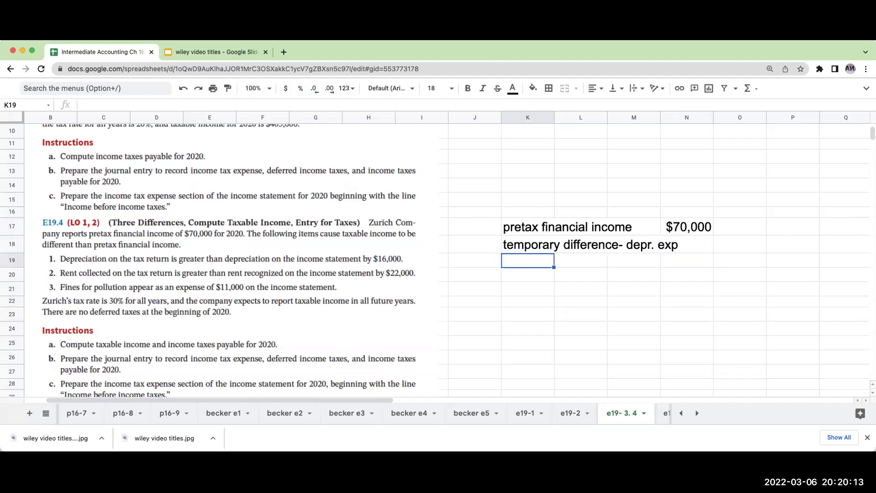
{"action": "key", "text": "Up"}
{"action": "key", "text": "Right"}
{"action": "key", "text": "Right"}
{"action": "key", "text": "Right"}
{"action": "type", "text": "-16000"}
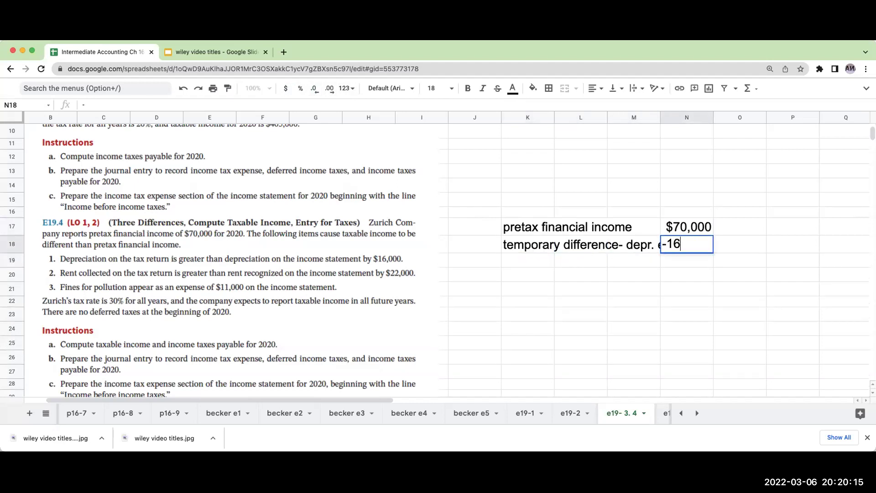
{"action": "key", "text": "Return"}
{"action": "key", "text": "Up"}
{"action": "key", "text": "Left"}
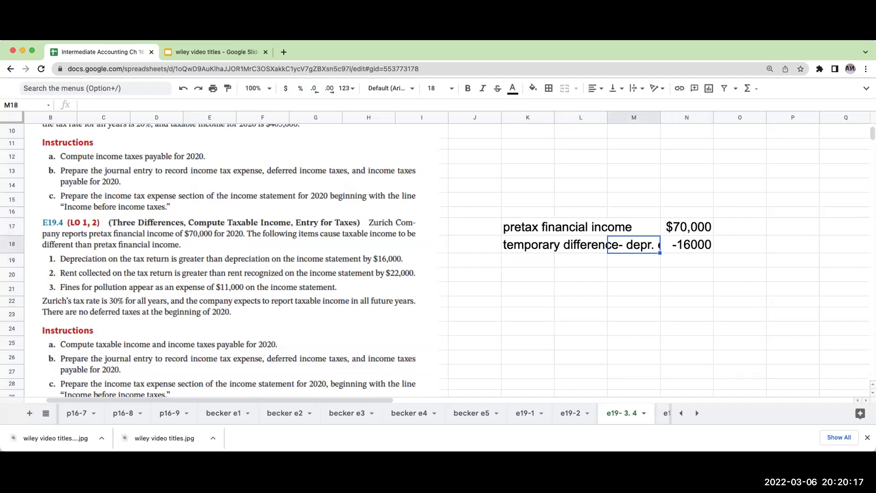
{"action": "key", "text": "Up"}
{"action": "key", "text": "Up"}
{"action": "key", "text": "Right"}
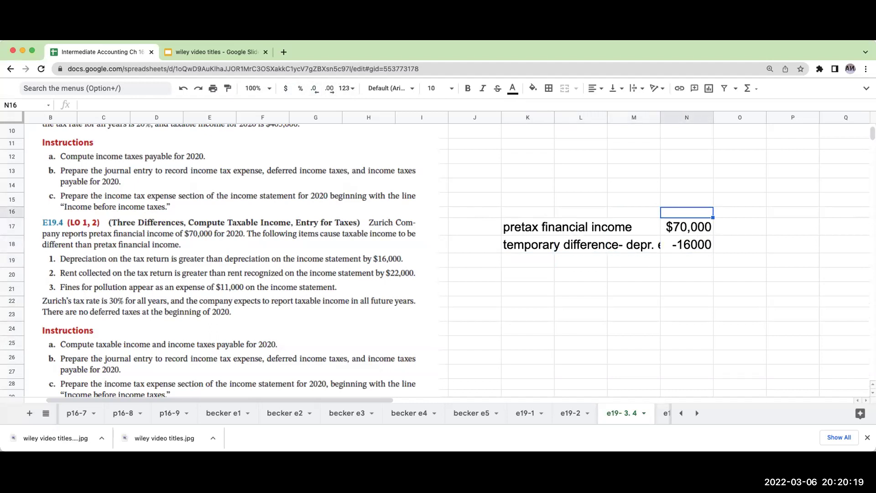
{"action": "key", "text": "Down"}
{"action": "key", "text": "Down"}
Widen column K to fit the label and format -16000 as whole-dollar currency.
{"action": "left_click_drag", "start_coordinate": [550, 119], "coordinate": [583, 119]}
{"action": "key", "text": "Return"}
{"action": "left_click", "coordinate": [726, 248]}
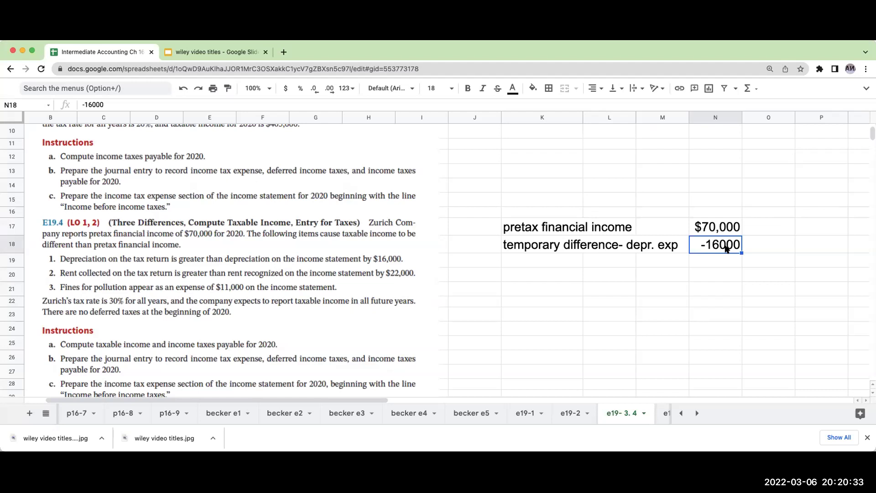
{"action": "left_click", "coordinate": [285, 88]}
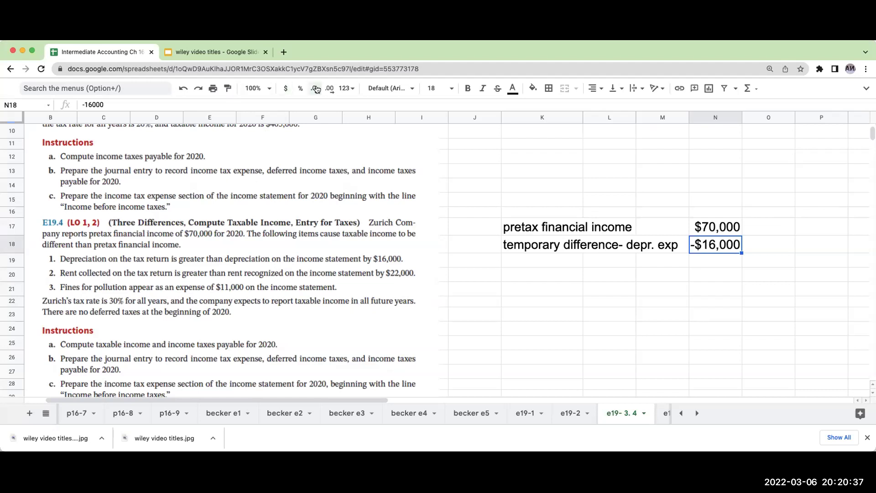
{"action": "left_click", "coordinate": [553, 270]}
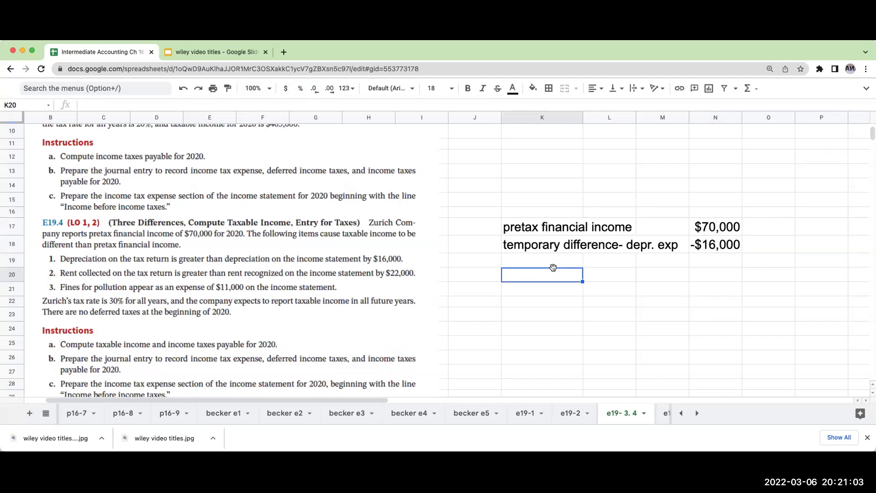
Enter 22000 as currency in N19 with the label 'prepaid rent' in K19.
{"action": "key", "text": "Up"}
{"action": "key", "text": "Right"}
{"action": "key", "text": "Right"}
{"action": "key", "text": "Right"}
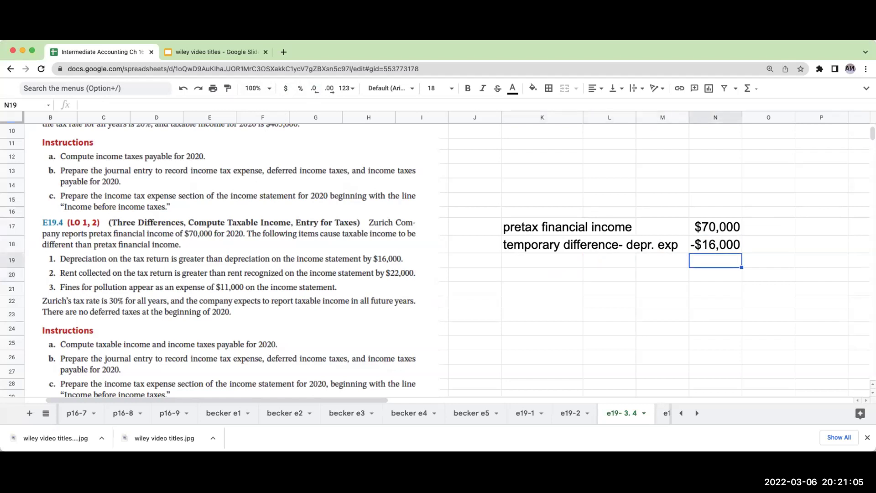
{"action": "type", "text": "22000"}
{"action": "key", "text": "Left"}
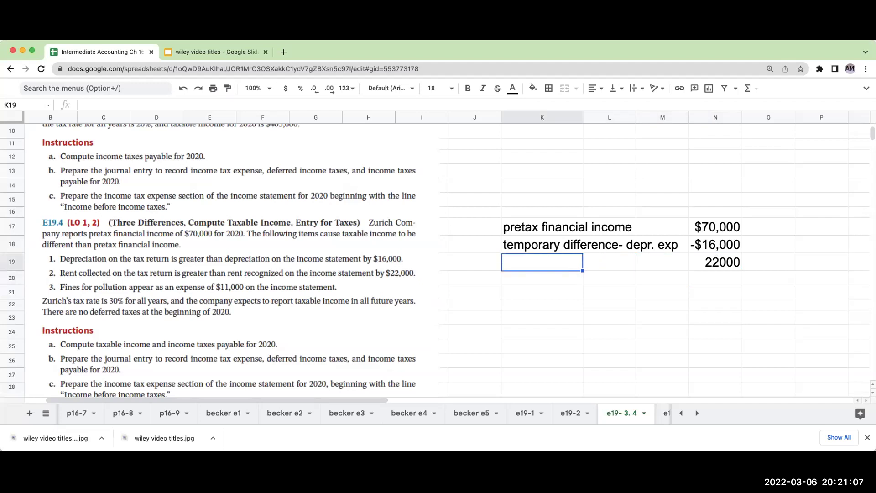
{"action": "key", "text": "Right"}
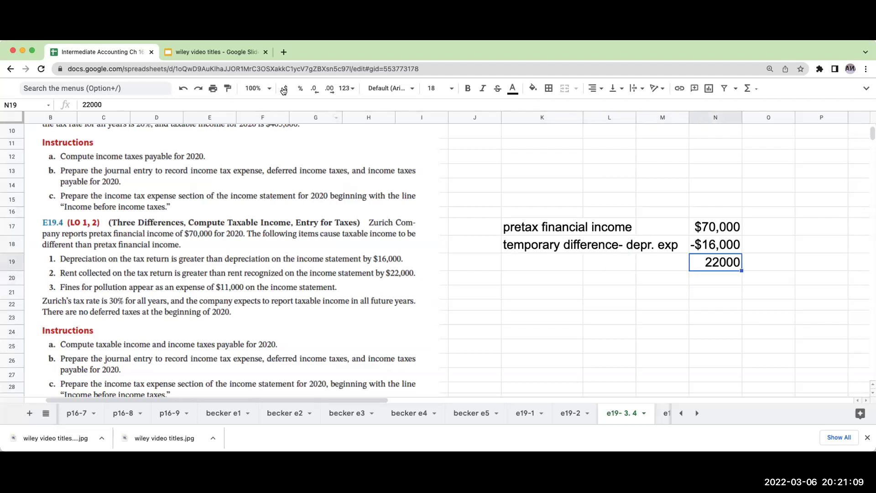
{"action": "left_click", "coordinate": [285, 88]}
{"action": "left_click", "coordinate": [520, 256]}
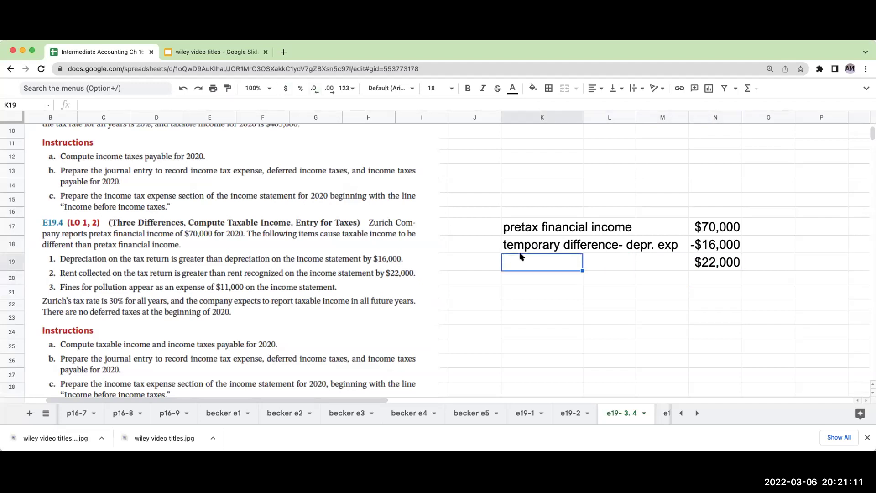
{"action": "type", "text": "rent col"}
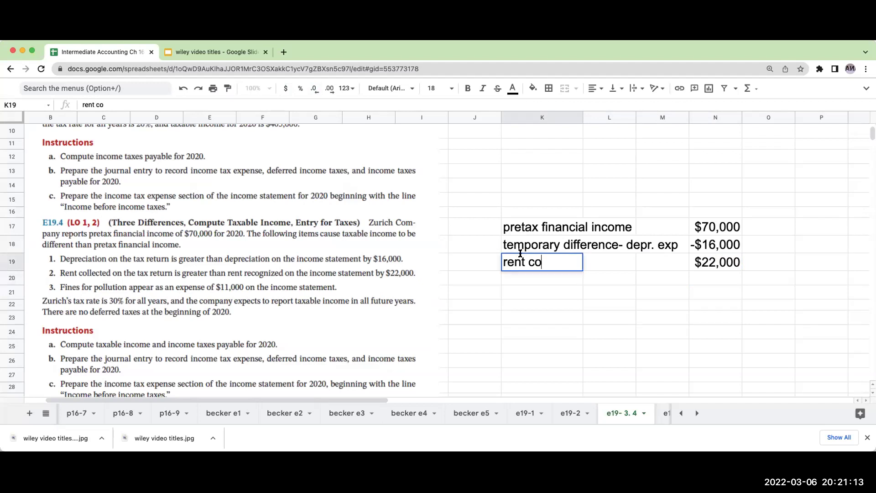
{"action": "key", "text": "BackSpace"}
{"action": "key", "text": "BackSpace"}
{"action": "key", "text": "BackSpace"}
{"action": "key", "text": "BackSpace"}
{"action": "key", "text": "BackSpace"}
{"action": "key", "text": "BackSpace"}
{"action": "key", "text": "BackSpace"}
{"action": "key", "text": "BackSpace"}
{"action": "type", "text": "prepaid rent"}
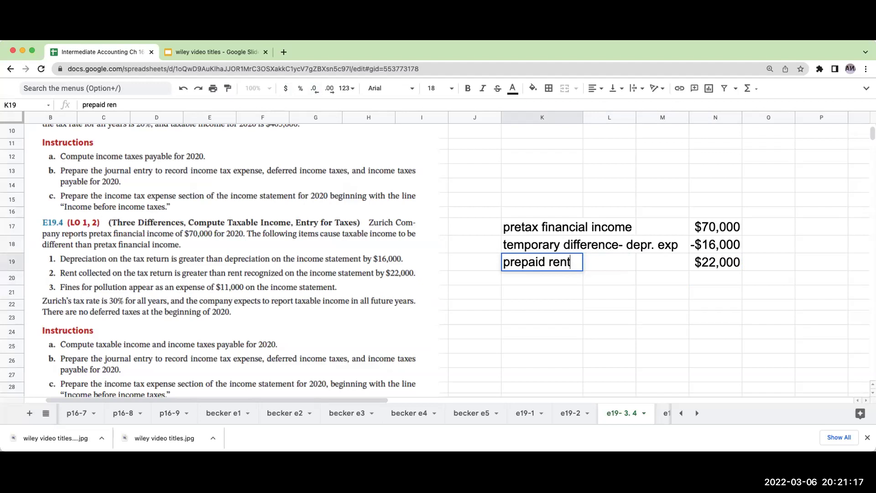
{"action": "key", "text": "Return"}
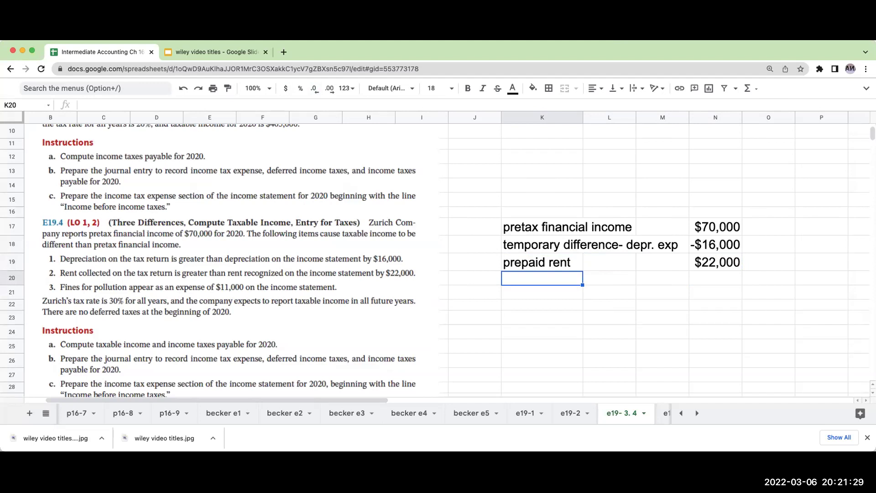
Add the 'permanent difference- fines' line in row 20 with 11000 in N20.
{"action": "type", "text": "pre"}
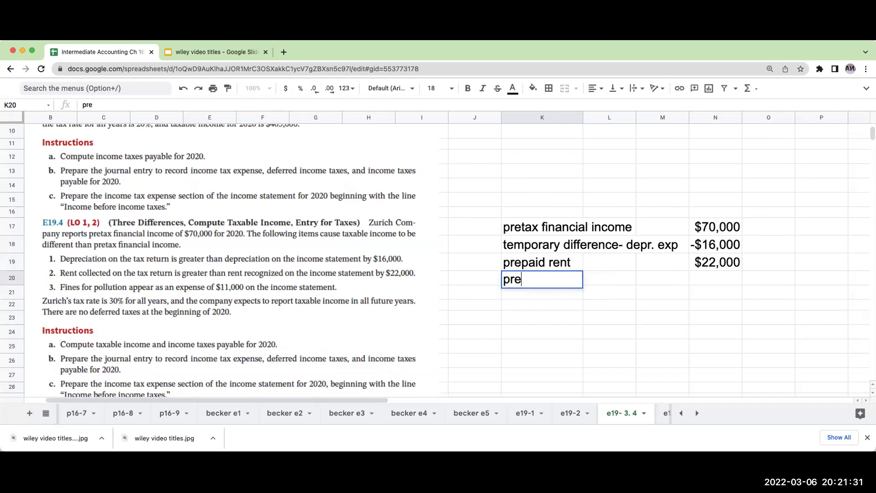
{"action": "key", "text": "BackSpace"}
{"action": "key", "text": "BackSpace"}
{"action": "type", "text": "ermp"}
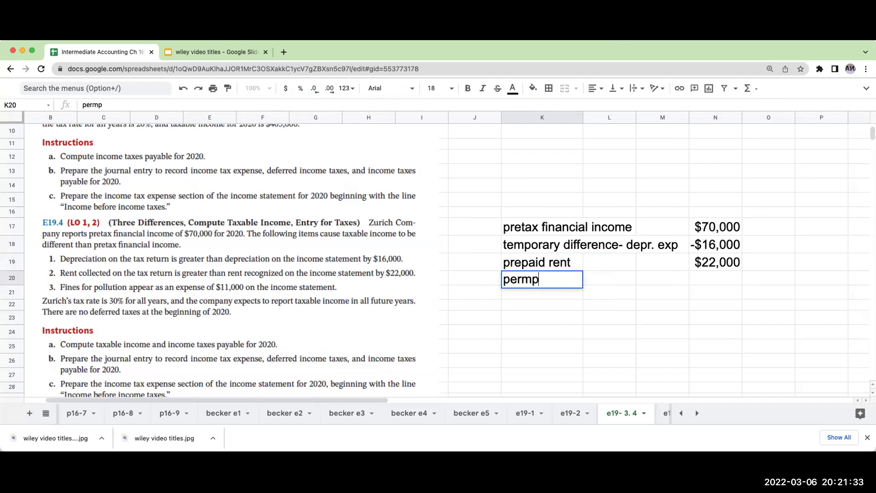
{"action": "key", "text": "BackSpace"}
{"action": "type", "text": "anent difference- fines"}
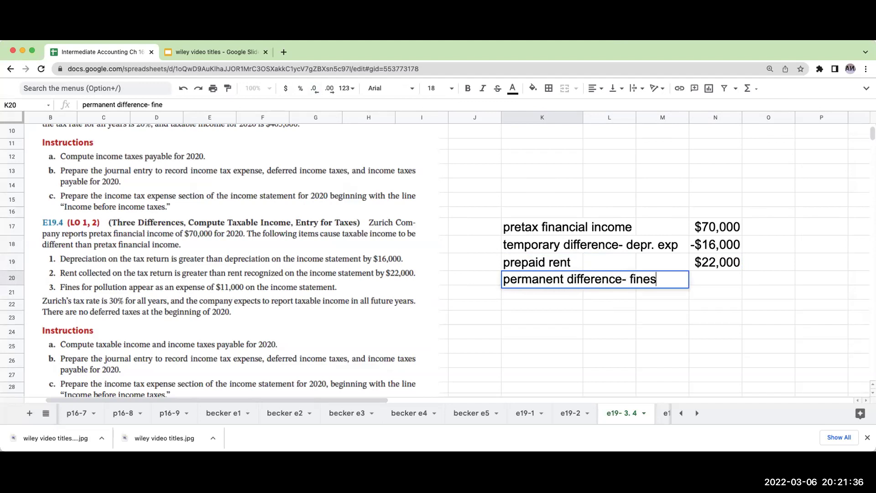
{"action": "key", "text": "Return"}
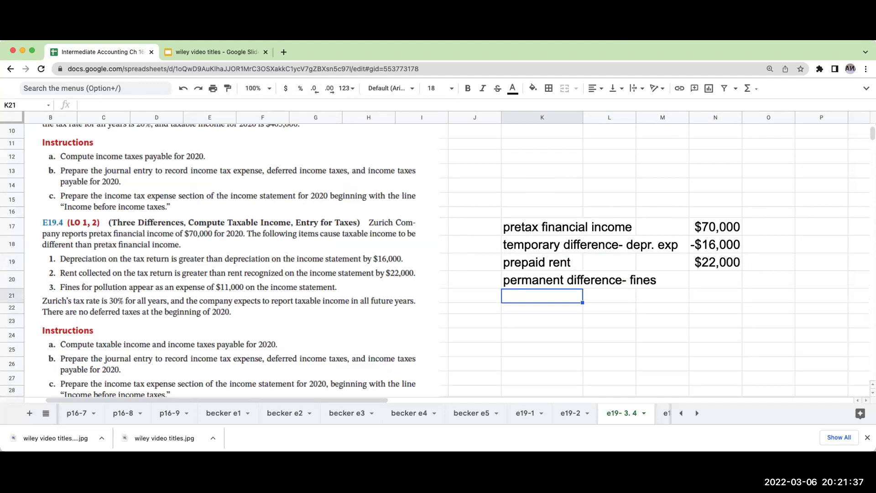
{"action": "key", "text": "Up"}
{"action": "key", "text": "Right"}
{"action": "key", "text": "Right"}
{"action": "key", "text": "Right"}
{"action": "type", "text": "11000"}
{"action": "key", "text": "Return"}
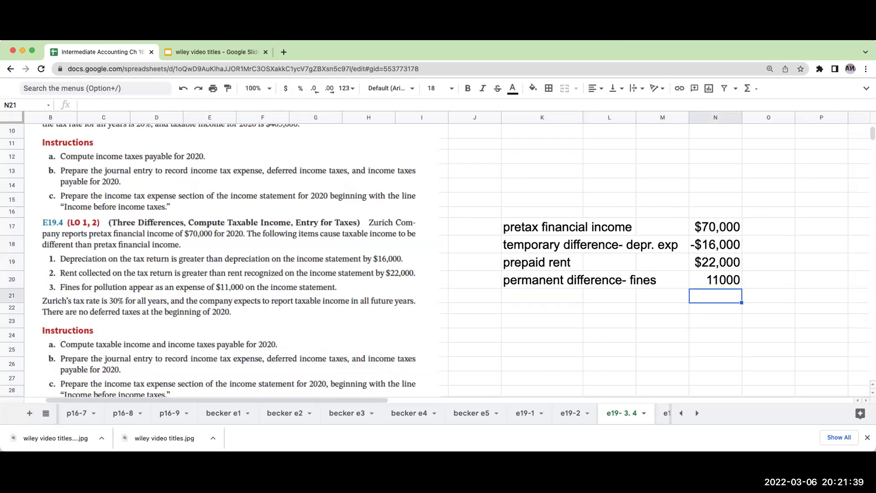
Append '- t/d' to the prepaid rent label.
{"action": "key", "text": "Left"}
{"action": "key", "text": "Left"}
{"action": "key", "text": "Left"}
{"action": "key", "text": "Up"}
{"action": "key", "text": "Up"}
{"action": "left_click", "coordinate": [127, 103]}
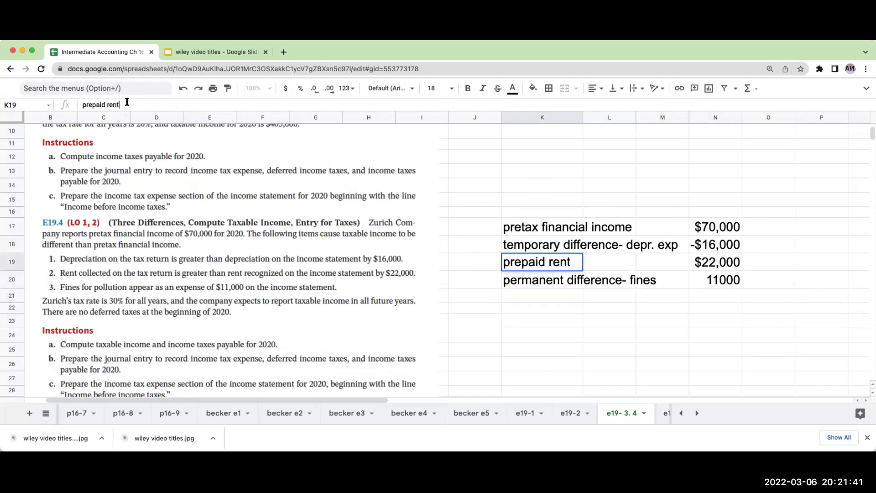
{"action": "type", "text": "- t/d"}
{"action": "key", "text": "Return"}
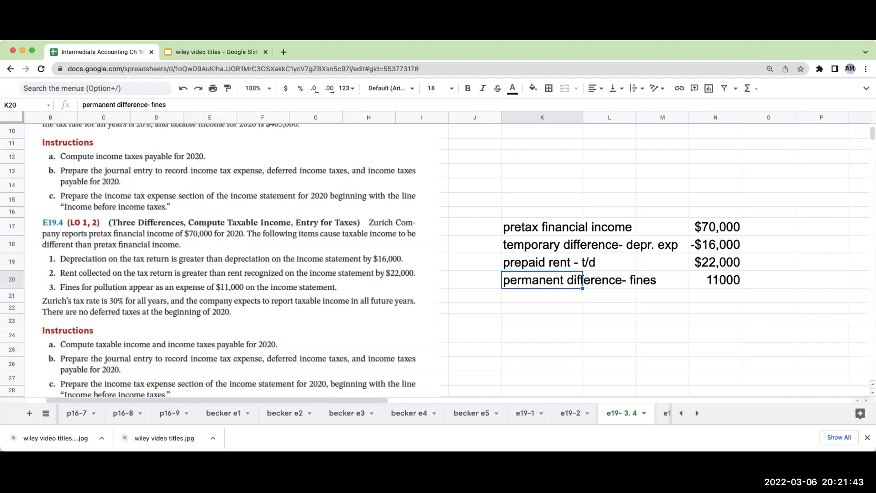
Label cell K21 'taxable income'.
{"action": "key", "text": "Down"}
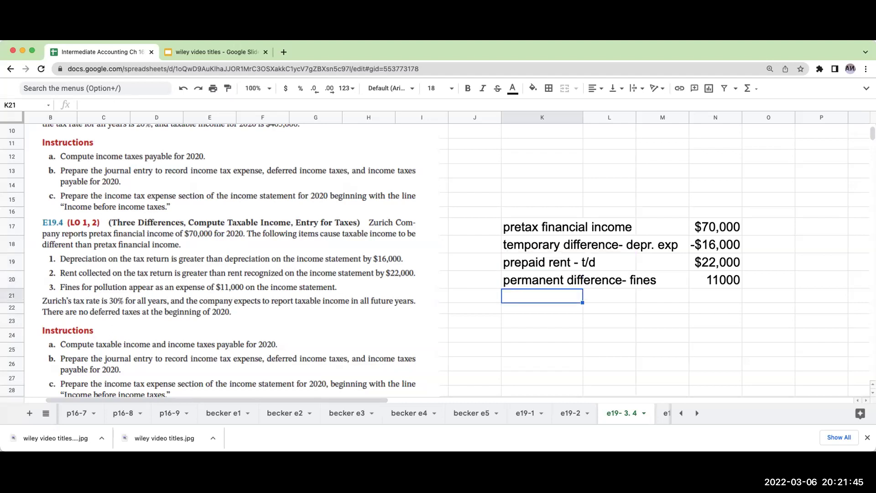
{"action": "type", "text": "taxal"}
{"action": "key", "text": "BackSpace"}
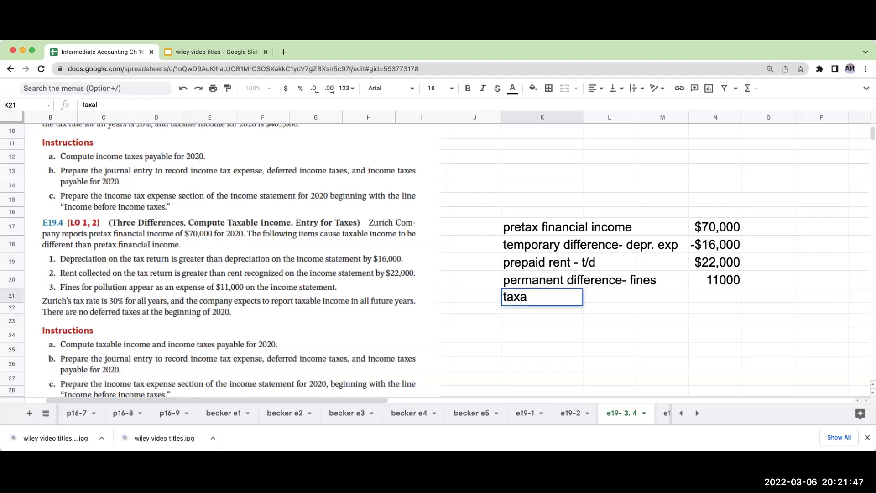
{"action": "type", "text": "ble incom"}
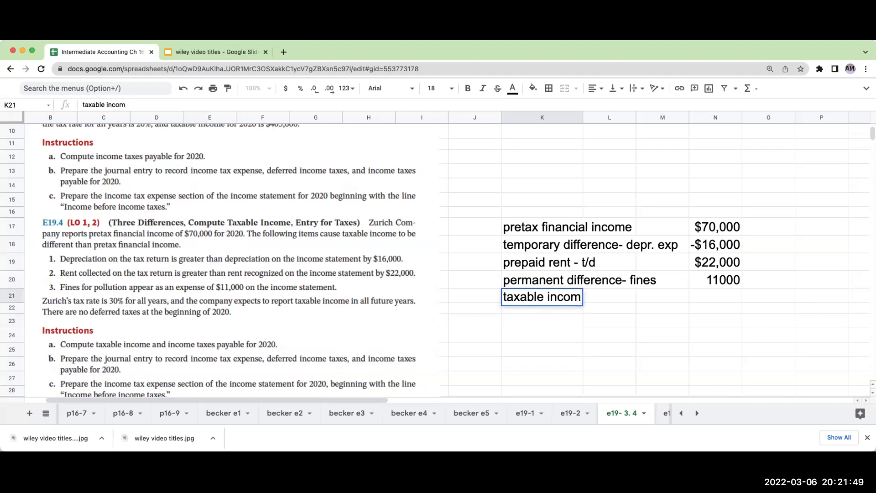
{"action": "type", "text": "e"}
{"action": "key", "text": "Return"}
Sum N17 through N20 into N21 with +N17+N18+N19+N20, giving $87,000.
{"action": "key", "text": "Up"}
{"action": "key", "text": "Right"}
{"action": "key", "text": "Right"}
{"action": "key", "text": "Right"}
{"action": "type", "text": "+"}
{"action": "key", "text": "Up"}
{"action": "key", "text": "Up"}
{"action": "key", "text": "Up"}
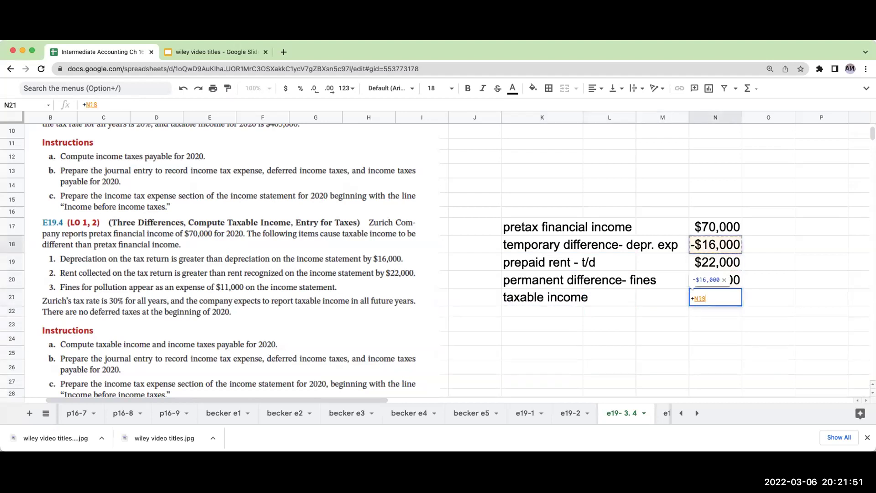
{"action": "key", "text": "Up"}
{"action": "type", "text": "+"}
{"action": "key", "text": "Up"}
{"action": "key", "text": "Up"}
{"action": "key", "text": "Up"}
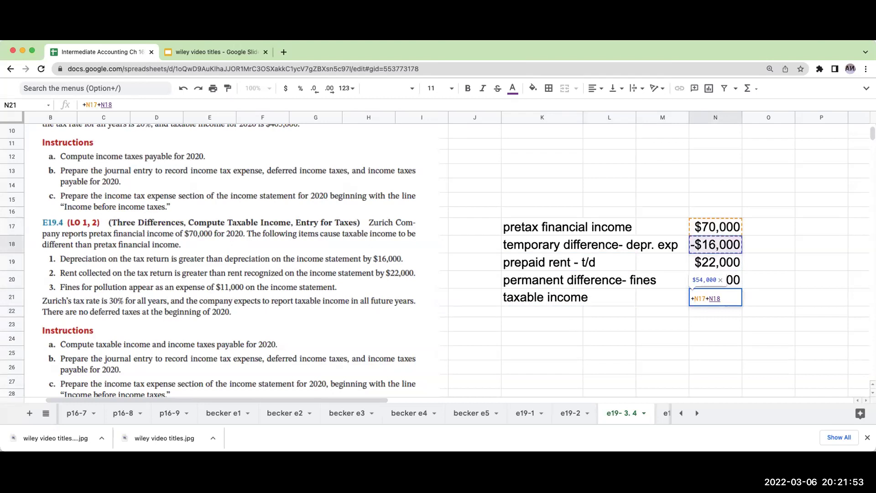
{"action": "type", "text": "+"}
{"action": "key", "text": "Up"}
{"action": "key", "text": "Up"}
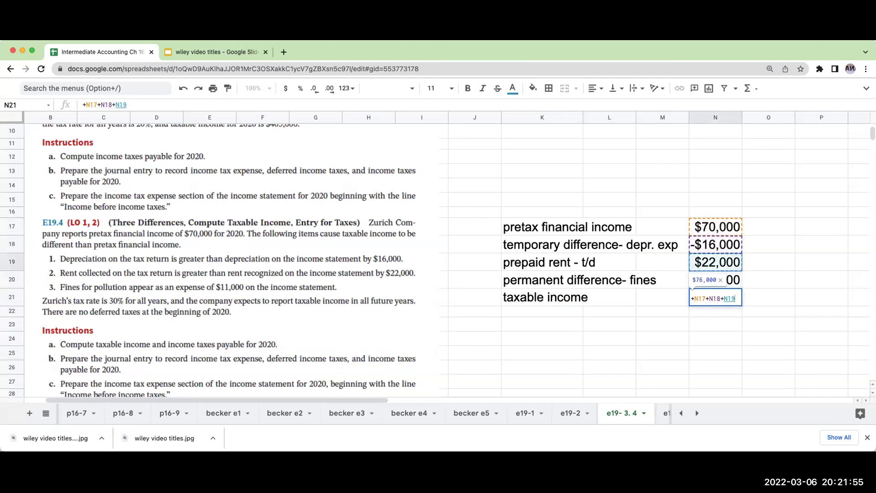
{"action": "type", "text": "+"}
{"action": "key", "text": "Up"}
{"action": "key", "text": "Return"}
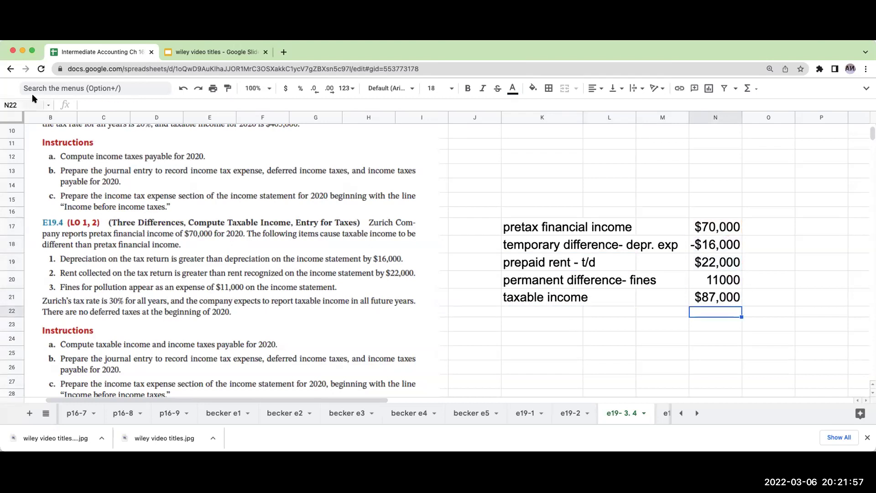
Add a top border across the taxable income row.
{"action": "left_click", "coordinate": [557, 300]}
{"action": "left_click", "coordinate": [716, 298], "text": "shift"}
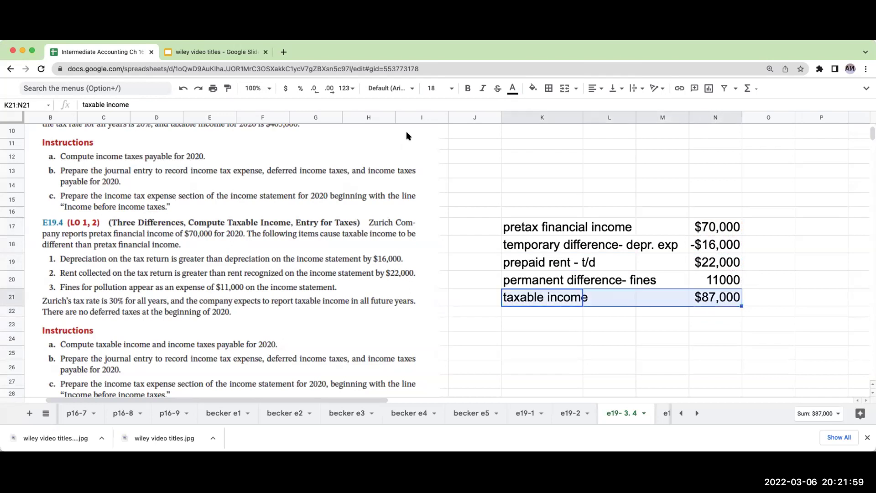
{"action": "left_click", "coordinate": [549, 88]}
{"action": "left_click", "coordinate": [566, 124]}
Enter a 'tax rate' line in row 22 with 0.3 in N22.
{"action": "left_click", "coordinate": [557, 313]}
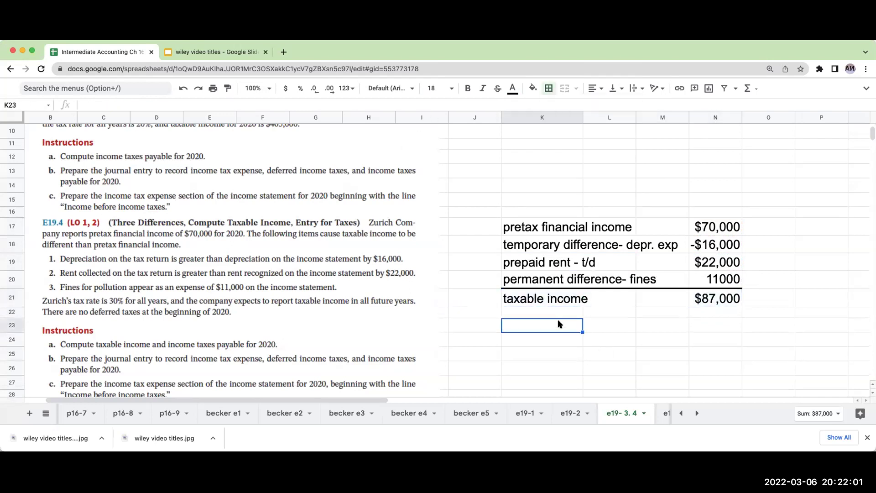
{"action": "type", "text": "tax rate"}
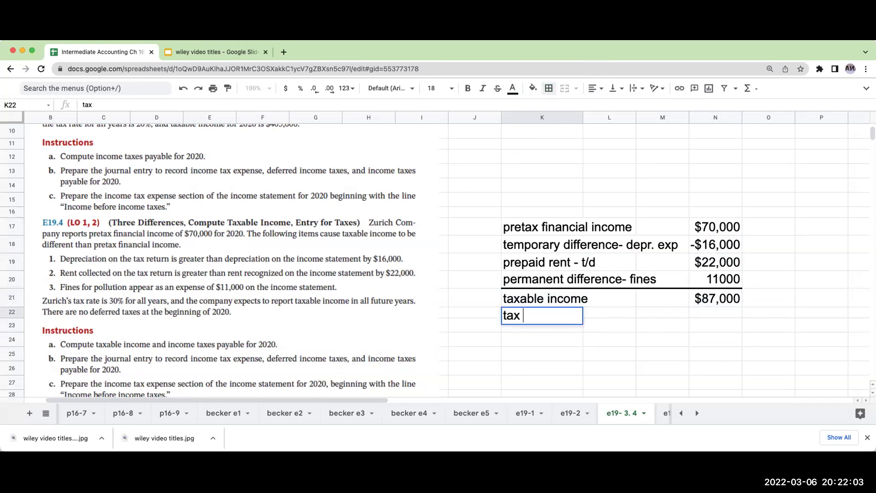
{"action": "key", "text": "Return"}
{"action": "key", "text": "Up"}
{"action": "key", "text": "Right"}
{"action": "key", "text": "Right"}
{"action": "left_click", "coordinate": [716, 315]}
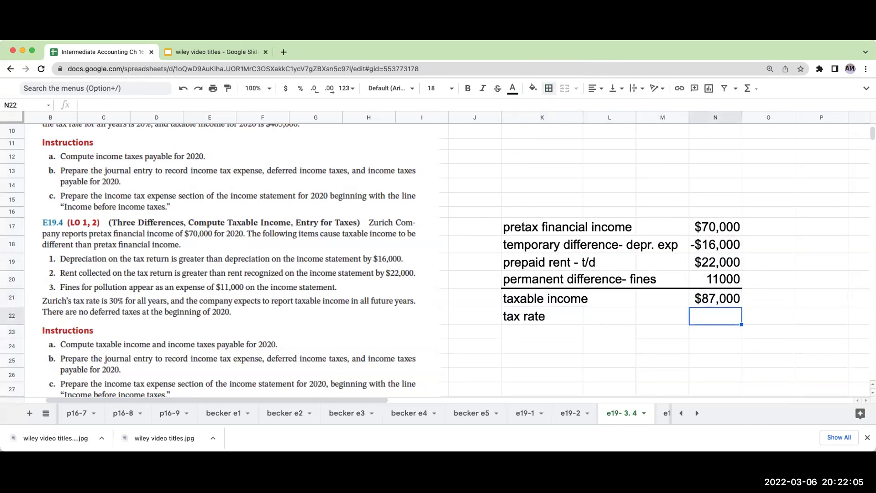
{"action": "type", "text": "0.3"}
{"action": "key", "text": "Return"}
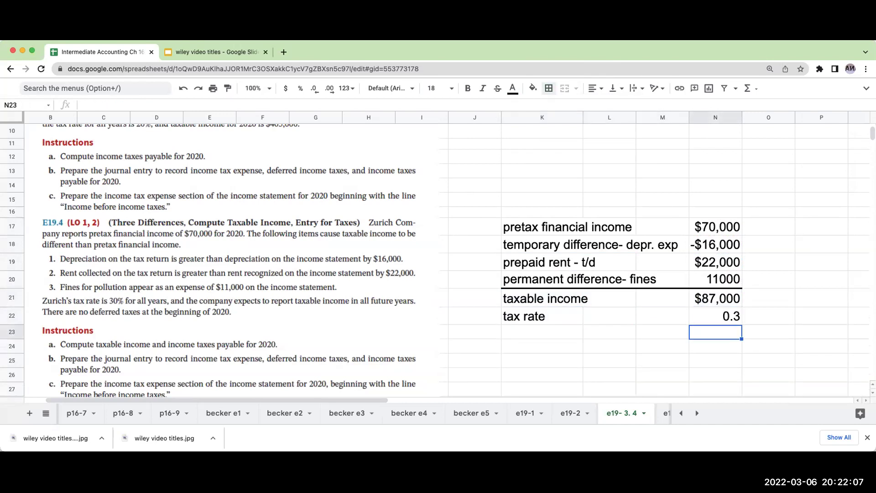
Add 'income taxes payable' in row 23, computed as N22*N21 to give $26,100.
{"action": "key", "text": "Left"}
{"action": "key", "text": "Left"}
{"action": "key", "text": "Left"}
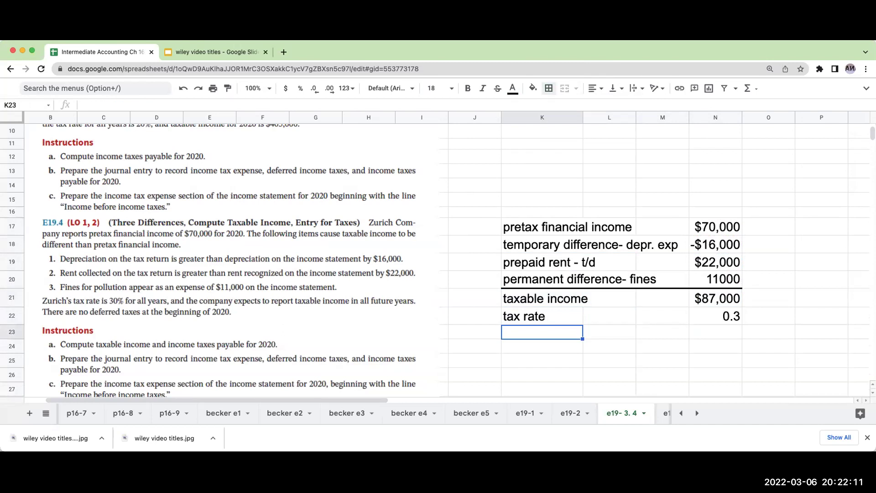
{"action": "type", "text": "income t"}
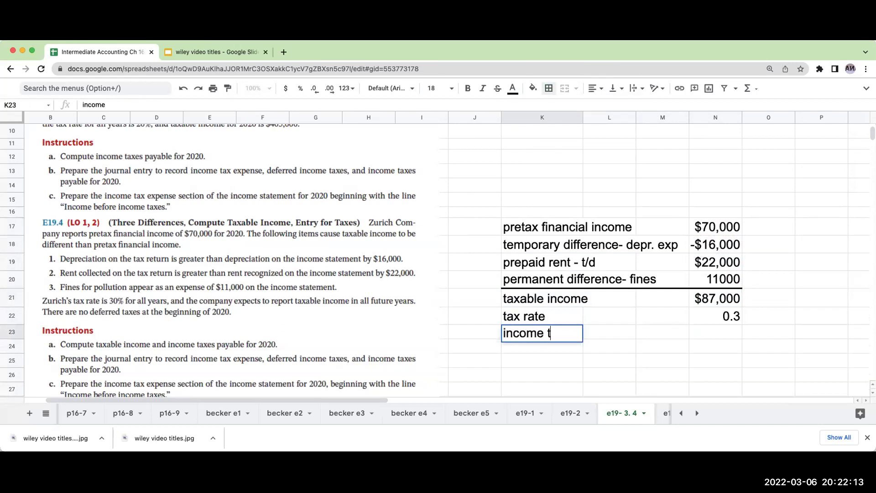
{"action": "type", "text": "axes payable"}
{"action": "key", "text": "Return"}
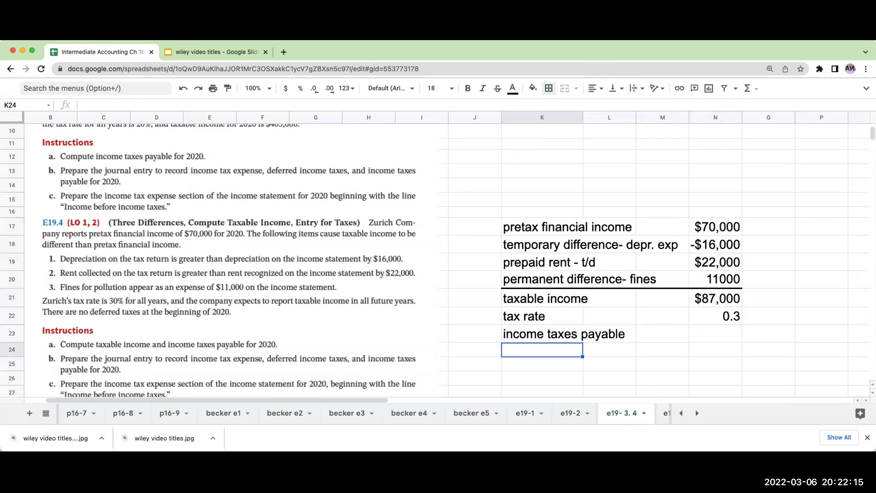
{"action": "key", "text": "Up"}
{"action": "key", "text": "Right"}
{"action": "key", "text": "Right"}
{"action": "key", "text": "Right"}
{"action": "type", "text": "+"}
{"action": "left_click", "coordinate": [691, 321]}
{"action": "type", "text": "*"}
{"action": "left_click", "coordinate": [716, 299]}
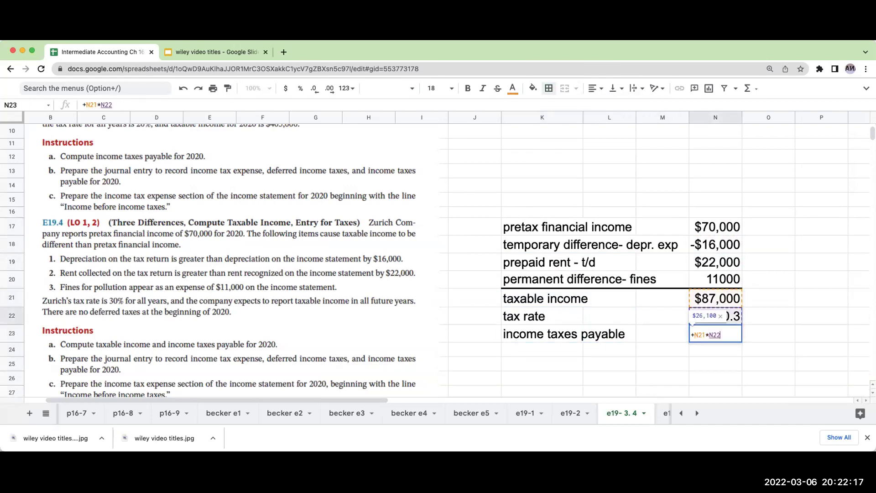
{"action": "key", "text": "Return"}
{"action": "key", "text": "Down"}
{"action": "key", "text": "Down"}
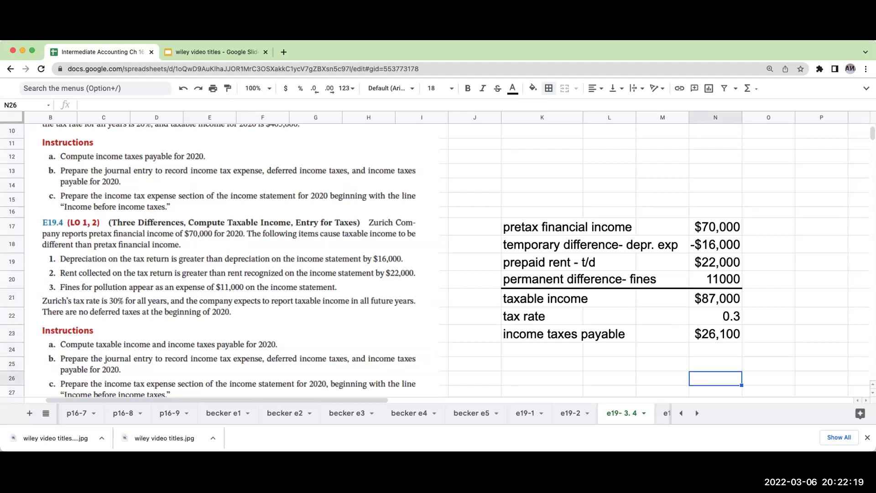
{"action": "scroll", "coordinate": [438, 249], "scroll_direction": "down", "scroll_amount": 2}
{"action": "key", "text": "Left"}
{"action": "key", "text": "Left"}
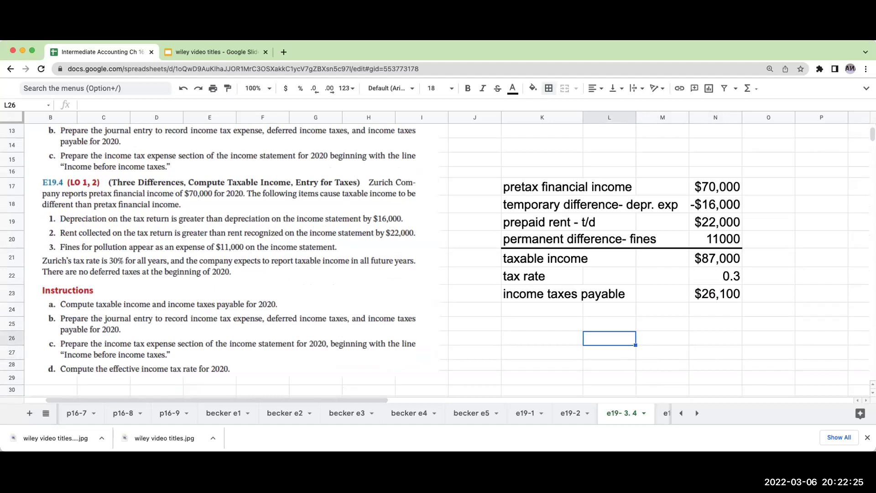
Enter the credit line 'income taxes payable' in row 27 with 26100 in O27.
{"action": "key", "text": "Down"}
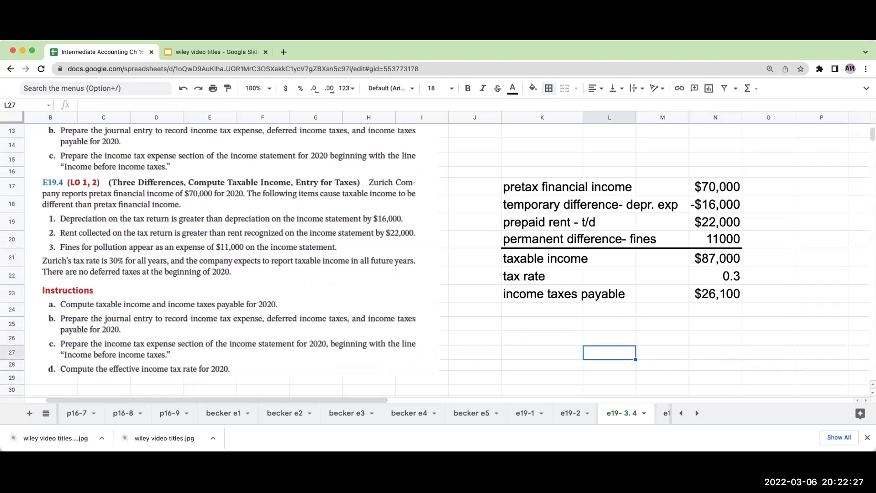
{"action": "type", "text": "income taxes "}
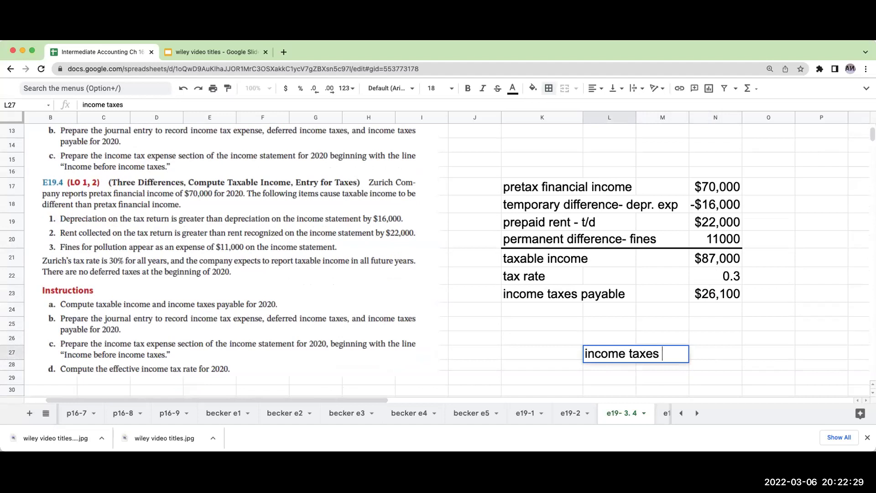
{"action": "type", "text": "payabel"}
{"action": "key", "text": "Return"}
{"action": "key", "text": "Up"}
{"action": "key", "text": "Right"}
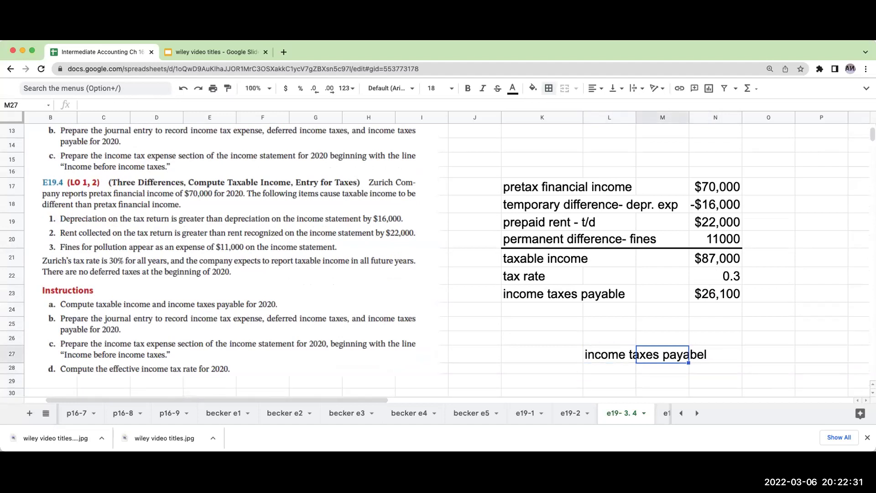
{"action": "key", "text": "Right"}
{"action": "key", "text": "Left"}
{"action": "key", "text": "Left"}
{"action": "type", "text": "income taxes"}
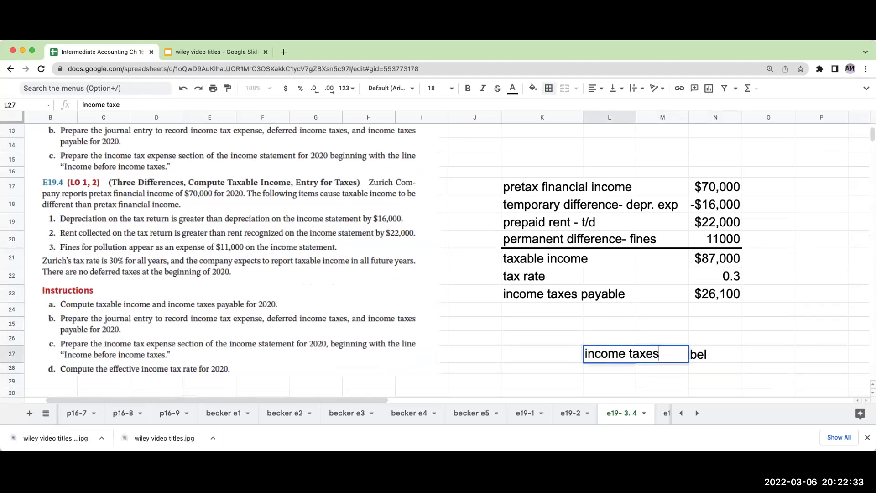
{"action": "type", "text": " payable"}
{"action": "key", "text": "Return"}
{"action": "key", "text": "Up"}
{"action": "key", "text": "Right"}
{"action": "key", "text": "Right"}
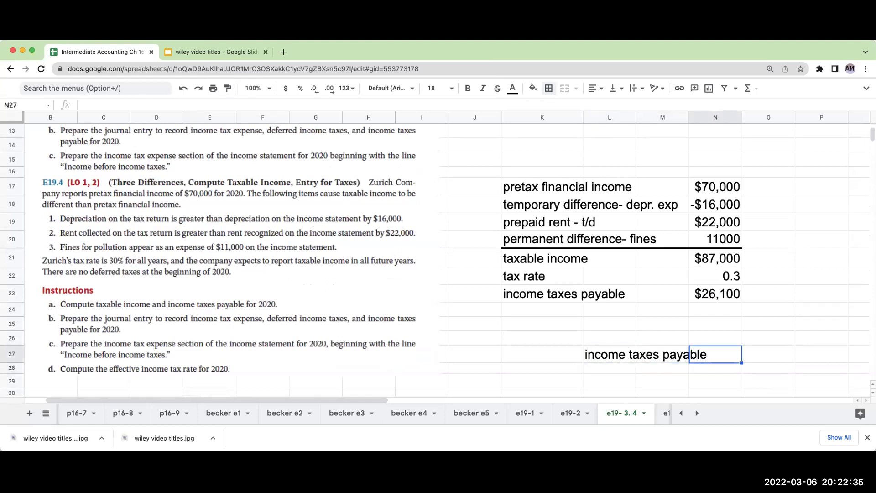
{"action": "key", "text": "Right"}
{"action": "type", "text": "26100"}
{"action": "key", "text": "Return"}
Enter the debit line 'income tax expense- current' in K26 with 26100 in N26.
{"action": "key", "text": "Up"}
{"action": "key", "text": "Left"}
{"action": "key", "text": "Left"}
{"action": "key", "text": "Left"}
{"action": "key", "text": "Up"}
{"action": "key", "text": "Left"}
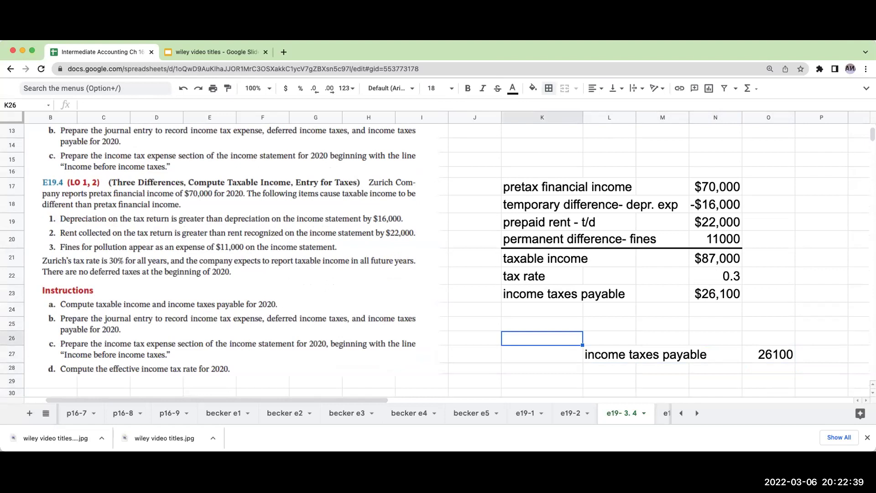
{"action": "key", "text": "Right"}
{"action": "key", "text": "Down"}
{"action": "key", "text": "Down"}
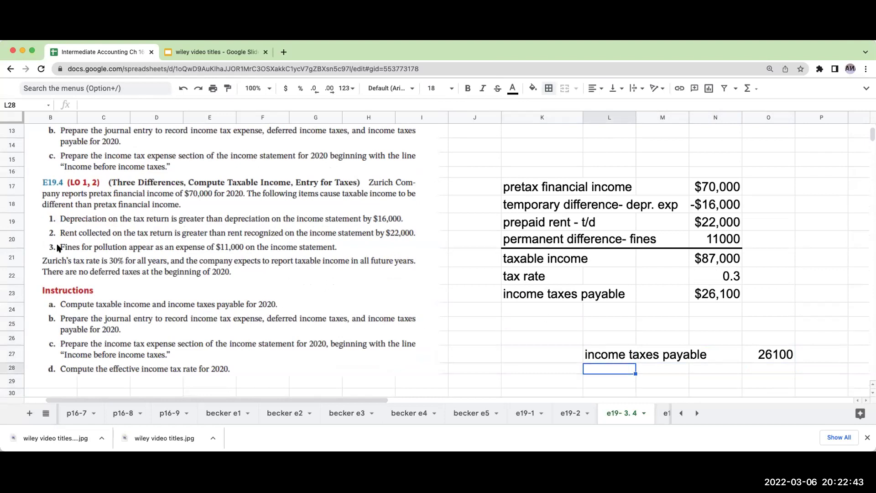
{"action": "key", "text": "Up"}
{"action": "key", "text": "Up"}
{"action": "key", "text": "Left"}
{"action": "type", "text": "incomre"}
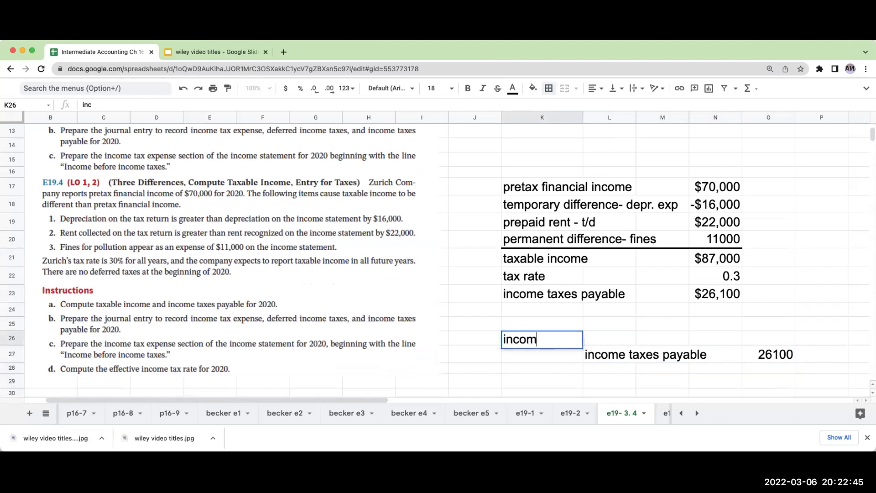
{"action": "key", "text": "BackSpace"}
{"action": "key", "text": "BackSpace"}
{"action": "type", "text": "e tax exp"}
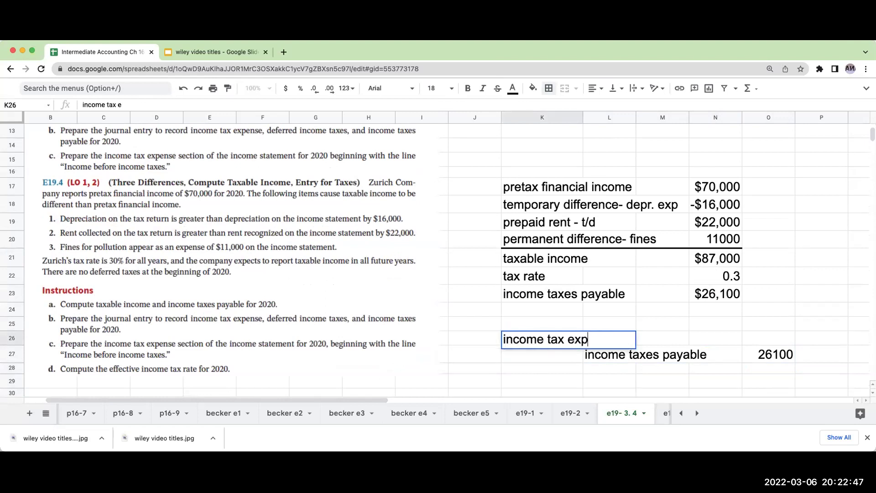
{"action": "type", "text": "ense- current"}
{"action": "key", "text": "Return"}
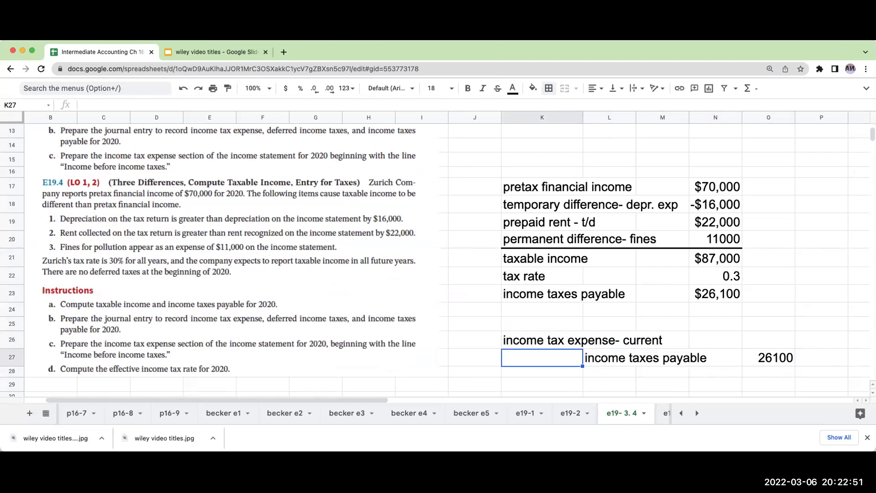
{"action": "left_click", "coordinate": [728, 342]}
{"action": "type", "text": "26100"}
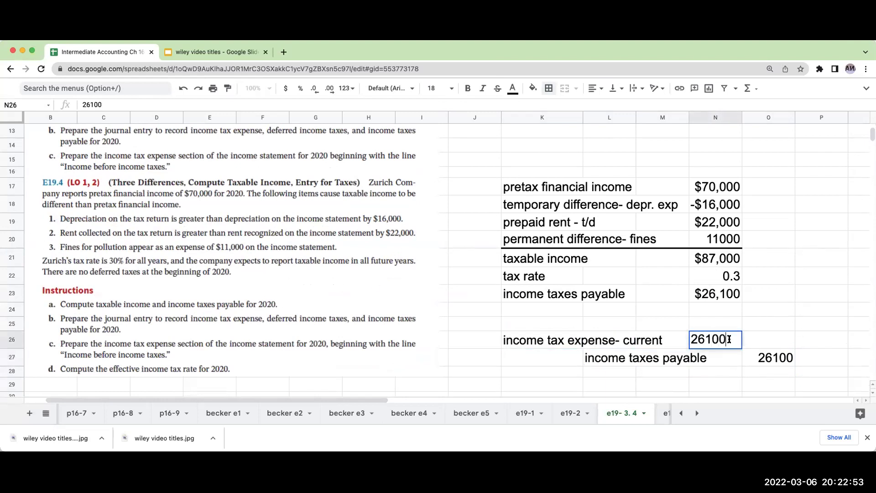
{"action": "key", "text": "Return"}
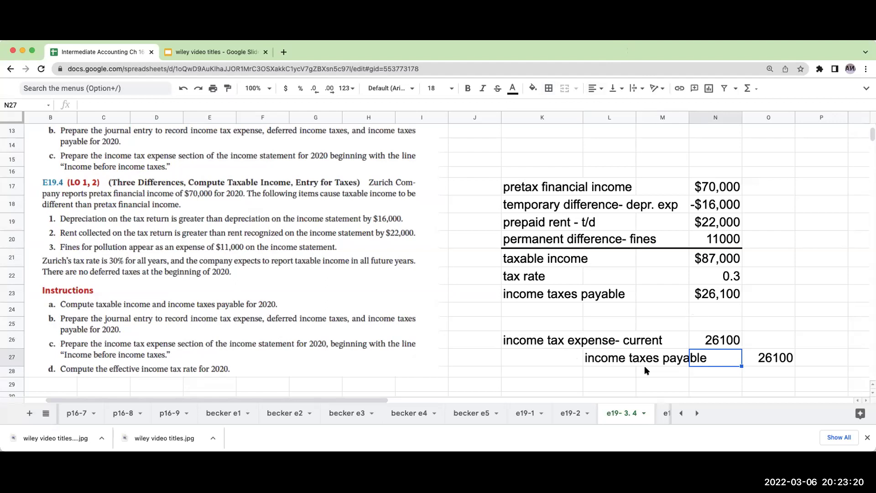
Select the debit line to check its total and review the 11000 fines amount.
{"action": "left_click", "coordinate": [613, 371]}
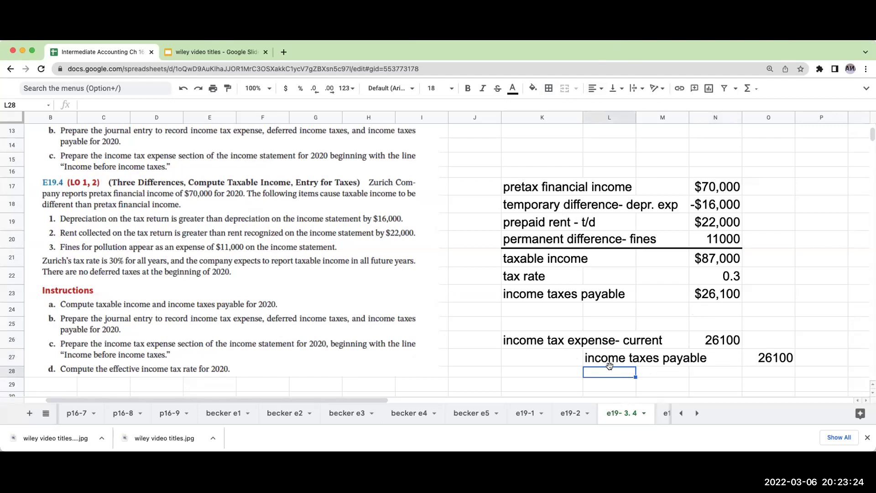
{"action": "left_click_drag", "start_coordinate": [542, 341], "coordinate": [715, 340]}
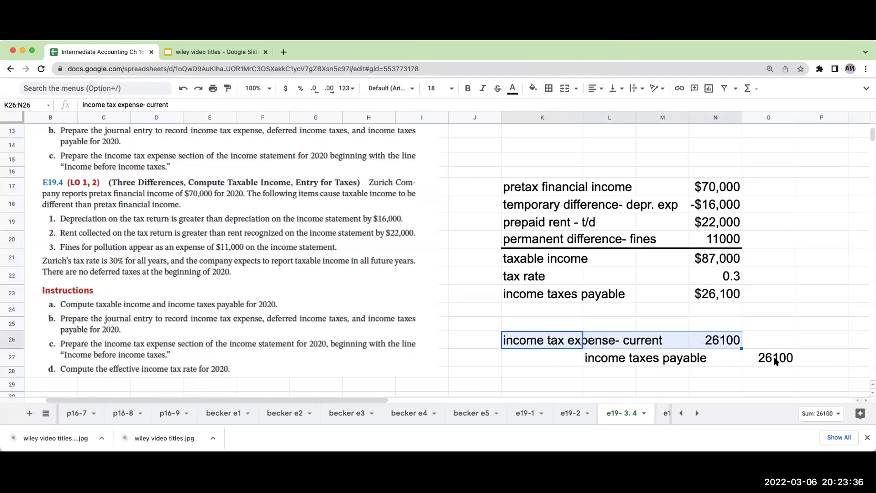
{"action": "left_click", "coordinate": [737, 372]}
{"action": "left_click", "coordinate": [632, 372]}
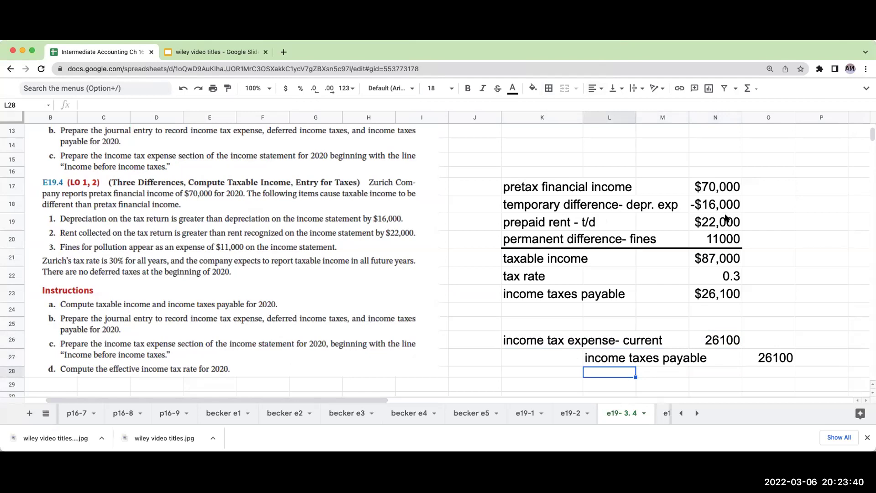
{"action": "left_click", "coordinate": [764, 222]}
{"action": "left_click", "coordinate": [724, 245]}
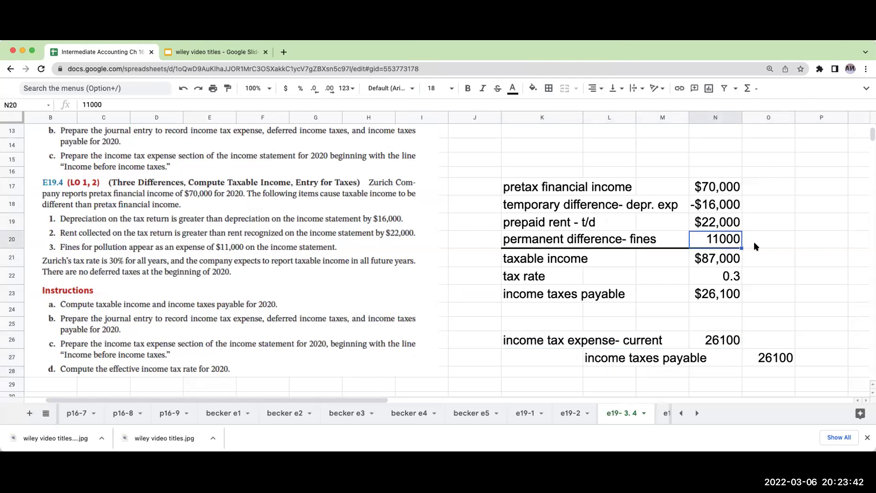
{"action": "left_click", "coordinate": [791, 229]}
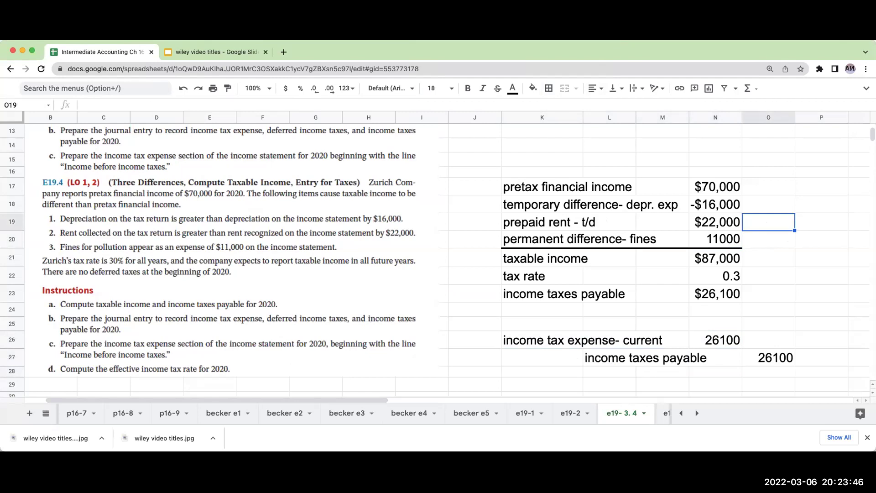
Enter =N19 in P19 to pull the $22,000 rent difference.
{"action": "left_click", "coordinate": [820, 222]}
{"action": "type", "text": "=N19"}
{"action": "key", "text": "Return"}
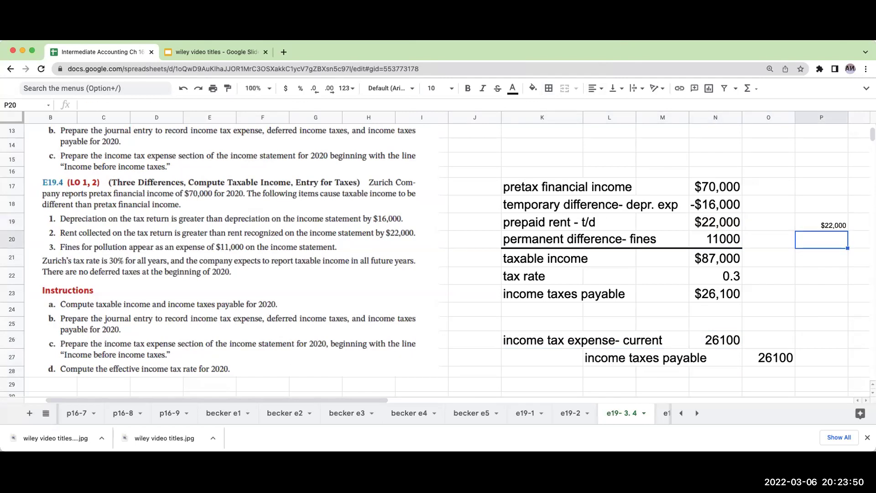
{"action": "key", "text": "Down"}
{"action": "key", "text": "Down"}
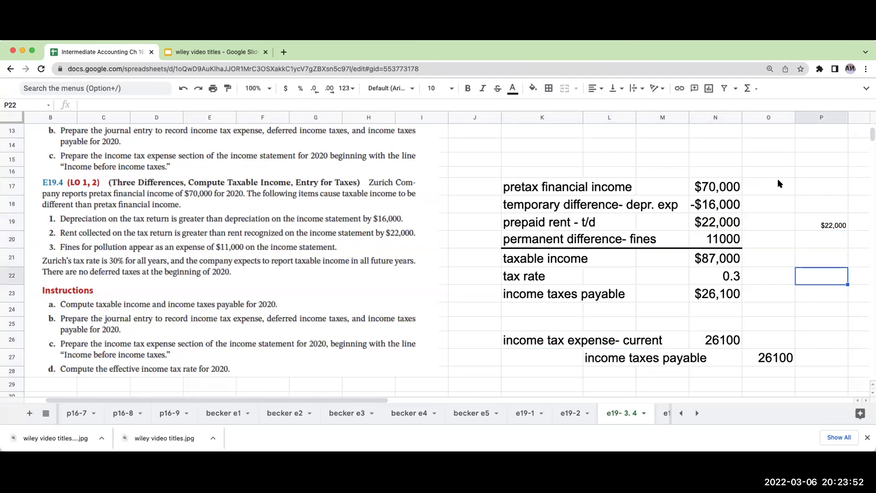
Set the O17:Q23 block to font size 18.
{"action": "mouse_move", "coordinate": [778, 184]}
{"action": "left_mouse_down"}
{"action": "mouse_move", "coordinate": [853, 279]}
{"action": "mouse_move", "coordinate": [849, 289]}
{"action": "left_mouse_up"}
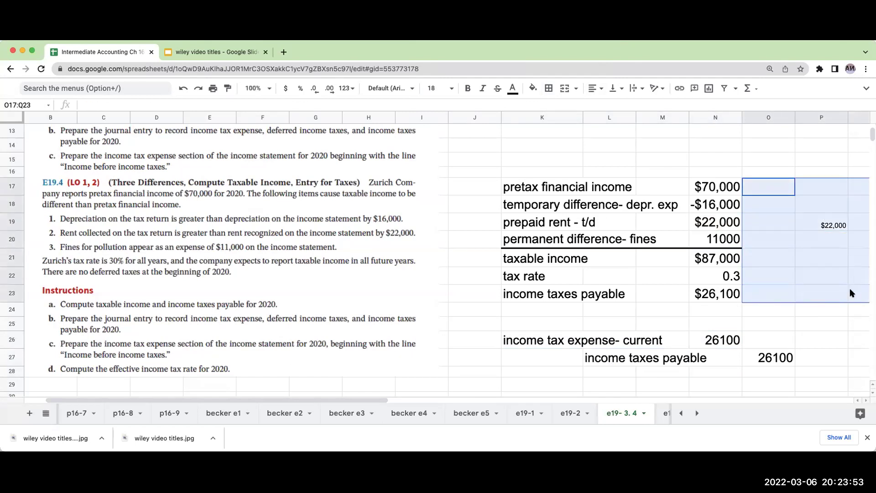
{"action": "left_click", "coordinate": [433, 88]}
{"action": "left_click", "coordinate": [433, 242]}
Enter =P19 in P21, 0.3 in P22, and =P21*P22 in P23 to get $6,600.
{"action": "left_click", "coordinate": [821, 283]}
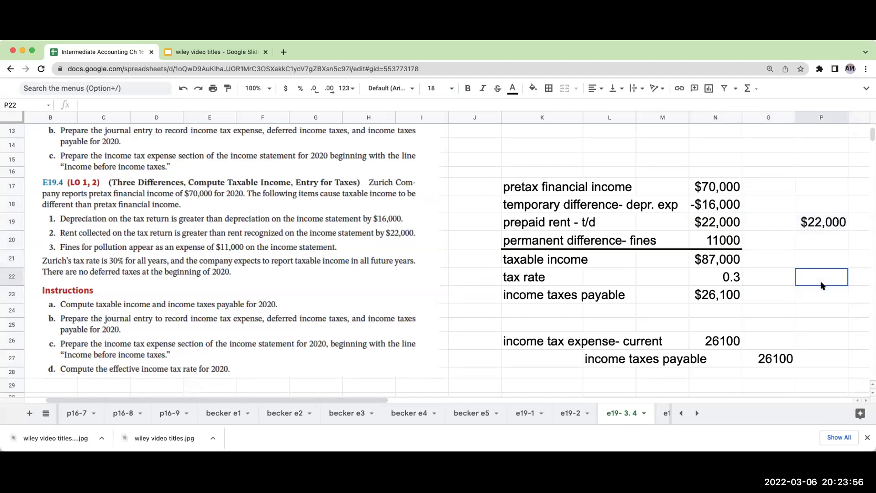
{"action": "left_click", "coordinate": [821, 259]}
{"action": "type", "text": "=p19"}
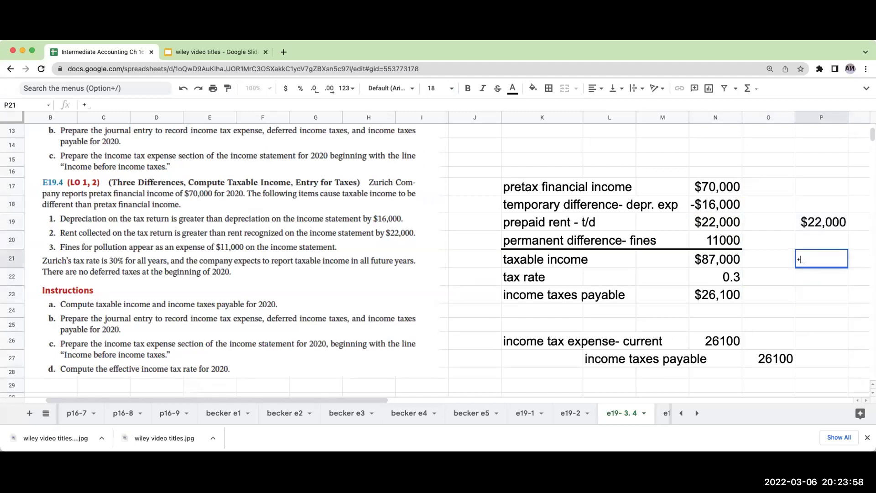
{"action": "key", "text": "Return"}
{"action": "type", "text": ".3"}
{"action": "key", "text": "Return"}
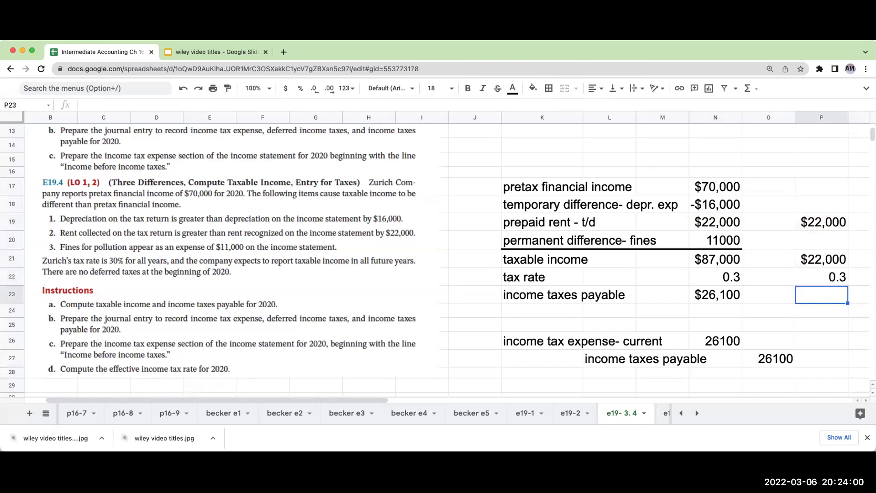
{"action": "type", "text": "+P21*p22"}
{"action": "key", "text": "Return"}
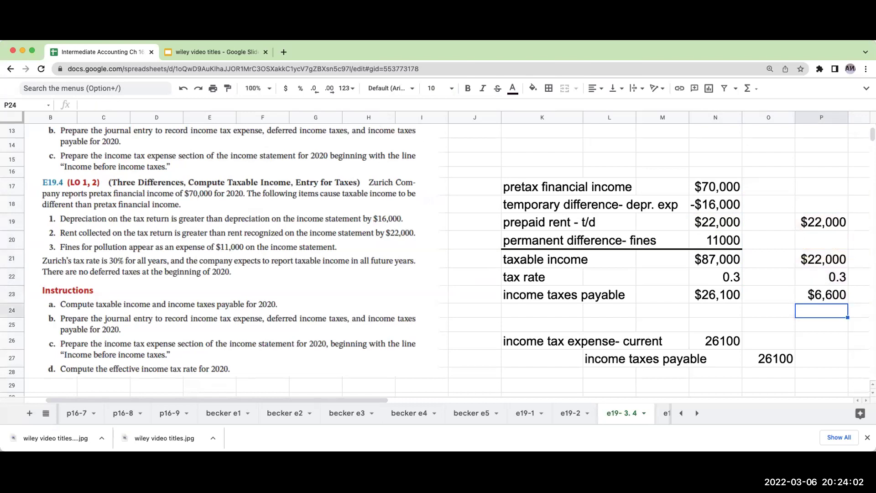
{"action": "key", "text": "Down"}
{"action": "key", "text": "Down"}
{"action": "key", "text": "Left"}
{"action": "key", "text": "Left"}
{"action": "key", "text": "Left"}
{"action": "key", "text": "Left"}
{"action": "key", "text": "Left"}
Add the 'deferred tax asset' debit line in K25 with 6600 in N25.
{"action": "key", "text": "Up"}
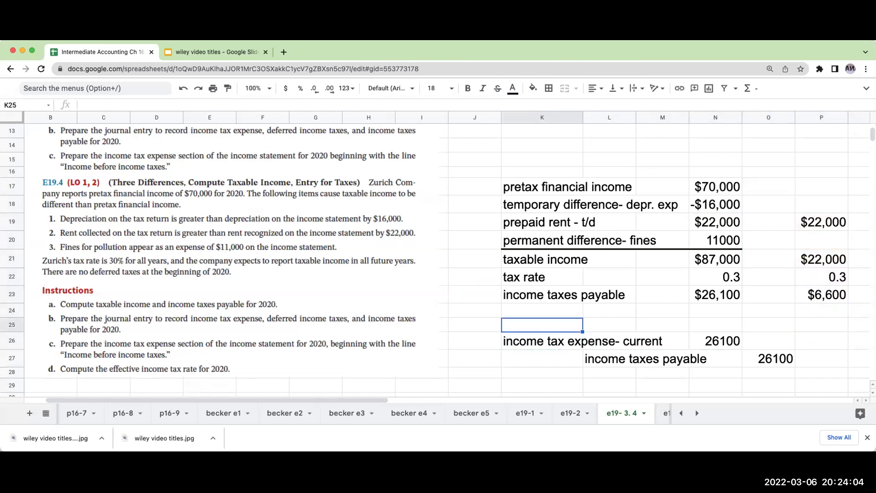
{"action": "type", "text": "deferred tax asset-"}
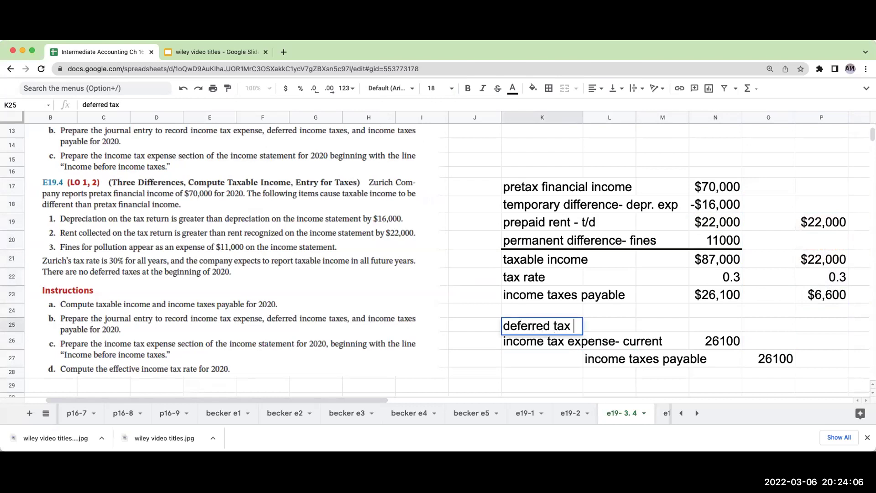
{"action": "key", "text": "BackSpace"}
{"action": "key", "text": "BackSpace"}
{"action": "key", "text": "Right"}
{"action": "key", "text": "Right"}
{"action": "key", "text": "Right"}
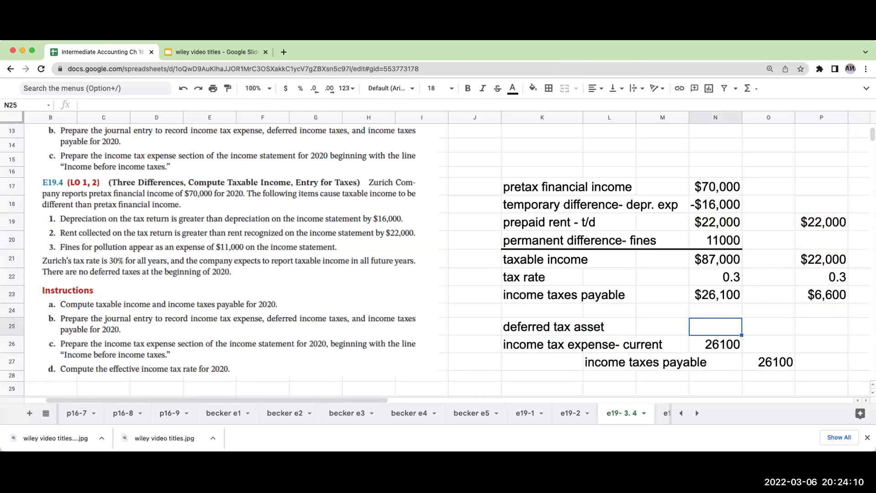
{"action": "type", "text": "6600"}
{"action": "key", "text": "Return"}
Begin typing the 'ppd rent' header in P16.
{"action": "key", "text": "Right"}
{"action": "key", "text": "Right"}
{"action": "key", "text": "Up"}
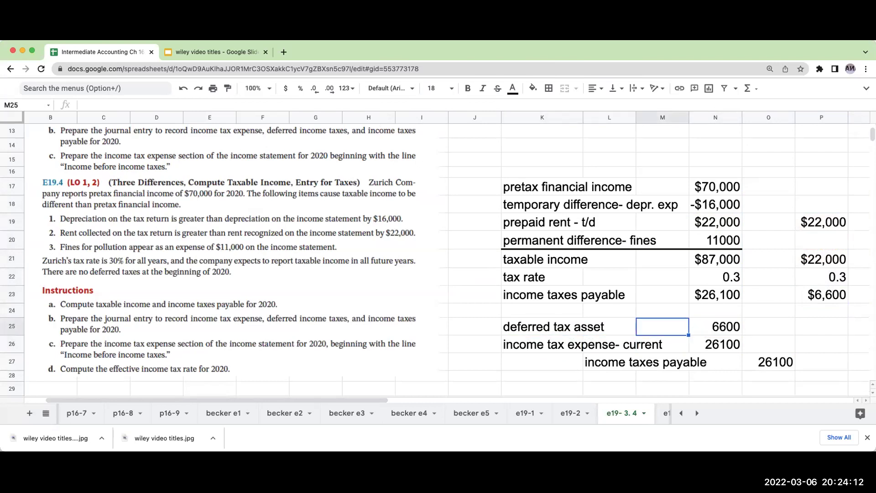
{"action": "key", "text": "Up"}
{"action": "key", "text": "Right"}
{"action": "key", "text": "Right"}
{"action": "key", "text": "Up"}
{"action": "key", "text": "Up"}
{"action": "key", "text": "Up"}
{"action": "key", "text": "Up"}
{"action": "key", "text": "Up"}
{"action": "key", "text": "Up"}
{"action": "key", "text": "Right"}
{"action": "key", "text": "Up"}
{"action": "key", "text": "Up"}
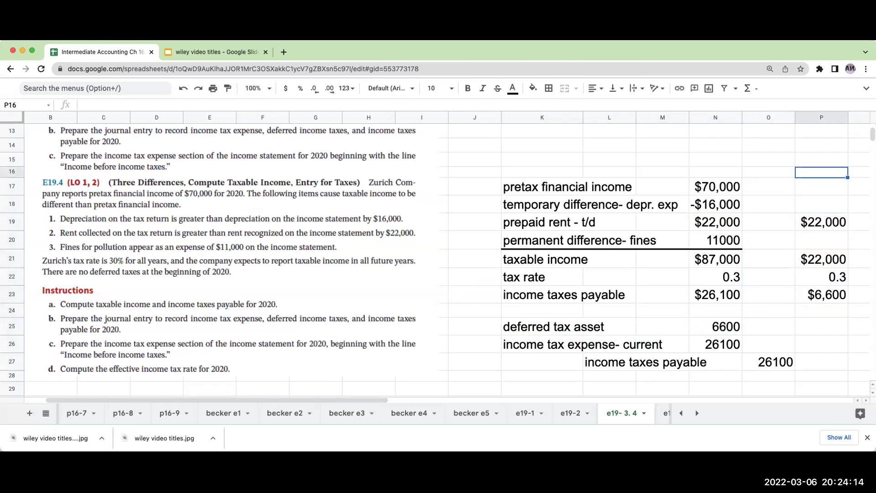
{"action": "type", "text": "oop"}
{"action": "type", "text": "ppd"}
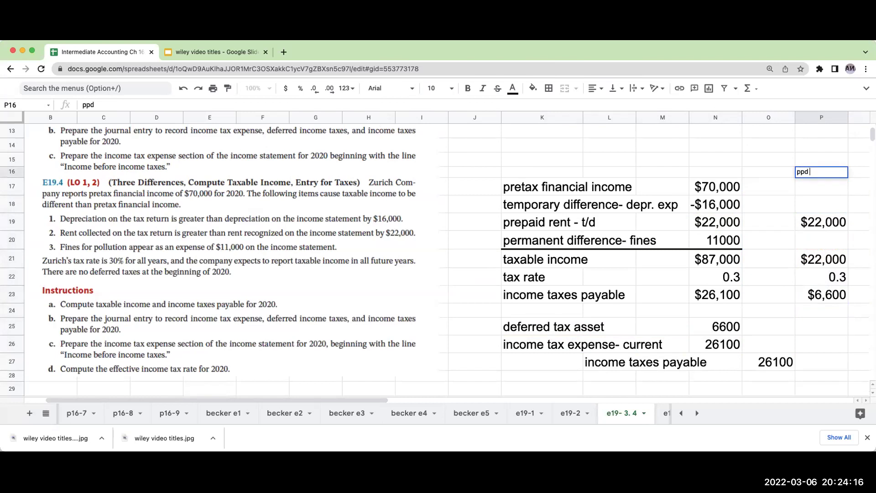
{"action": "type", "text": " rent"}
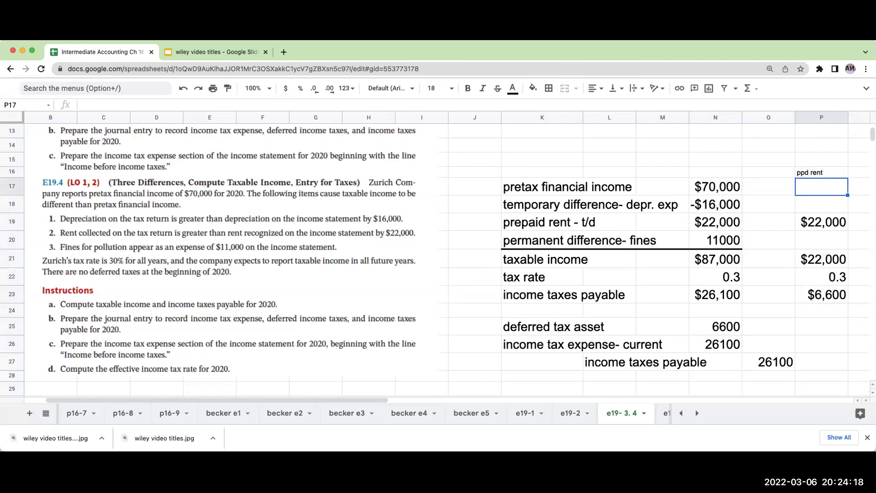
Finish the 'ppd rent' header, head O16 'depr exp', and enter =N18 in O18.
{"action": "left_click", "coordinate": [768, 172]}
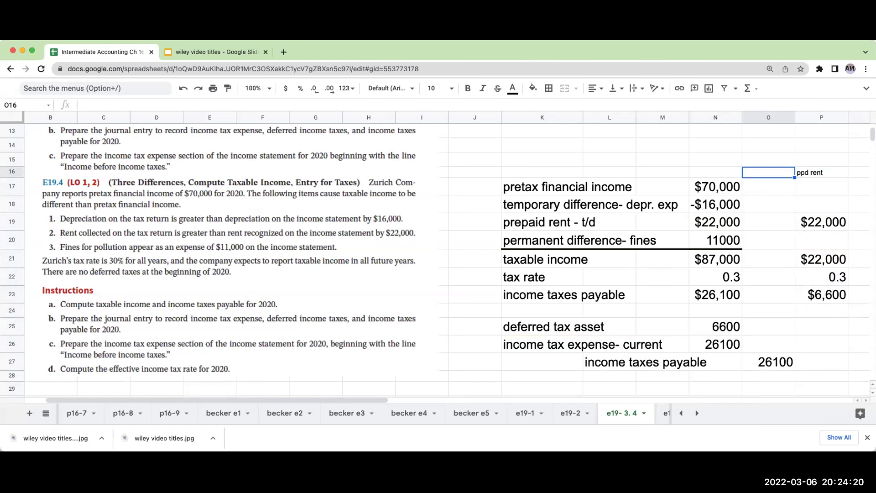
{"action": "type", "text": "depr exp"}
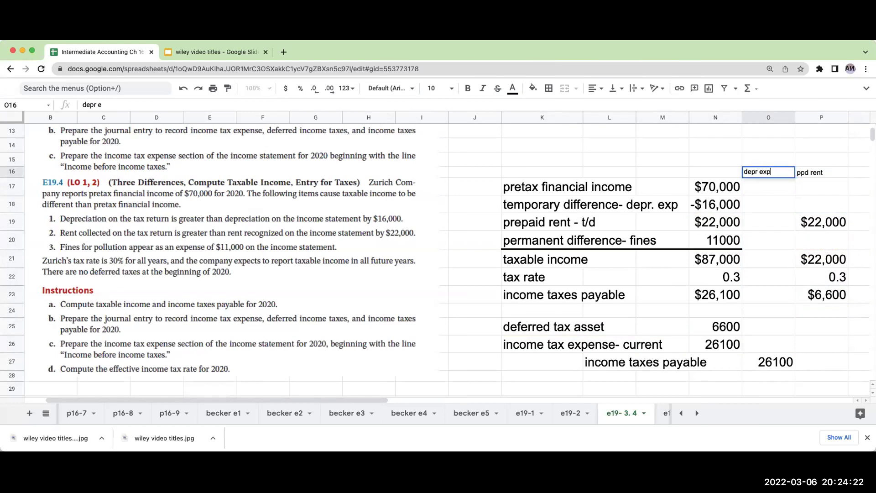
{"action": "key", "text": "Return"}
{"action": "key", "text": "Down"}
{"action": "type", "text": "=N18"}
{"action": "key", "text": "Return"}
{"action": "key", "text": "Down"}
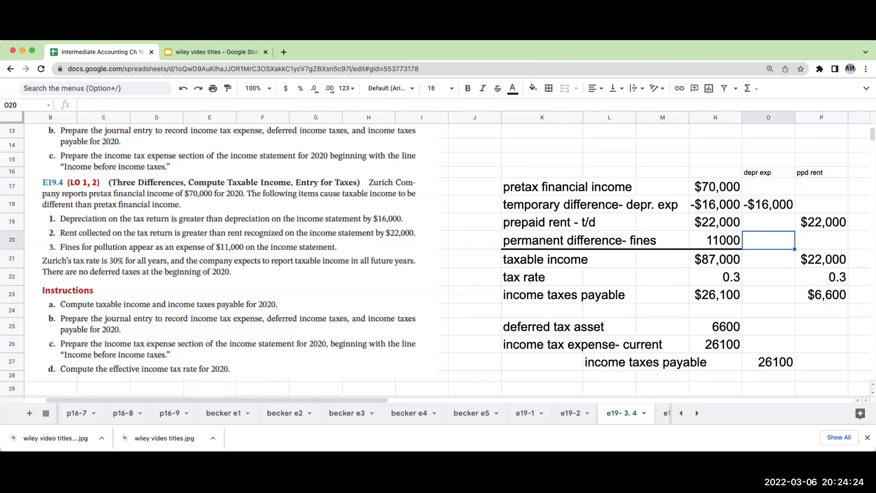
Enter =O18 in O21, 0.3 in O22, and their product in O23 to get -$4,800.
{"action": "key", "text": "Down"}
{"action": "type", "text": "=O18"}
{"action": "key", "text": "Return"}
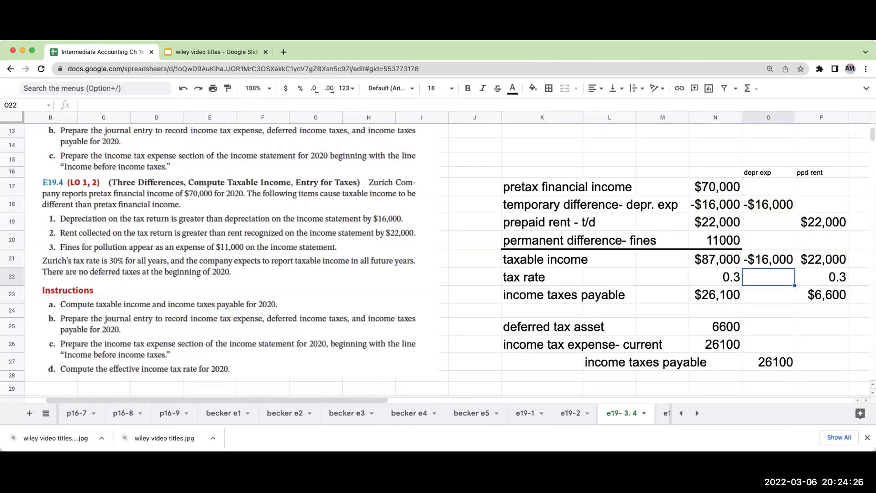
{"action": "type", "text": "0.3"}
{"action": "key", "text": "Return"}
{"action": "type", "text": "+"}
{"action": "key", "text": "Up"}
{"action": "key", "text": "Up"}
{"action": "type", "text": "*"}
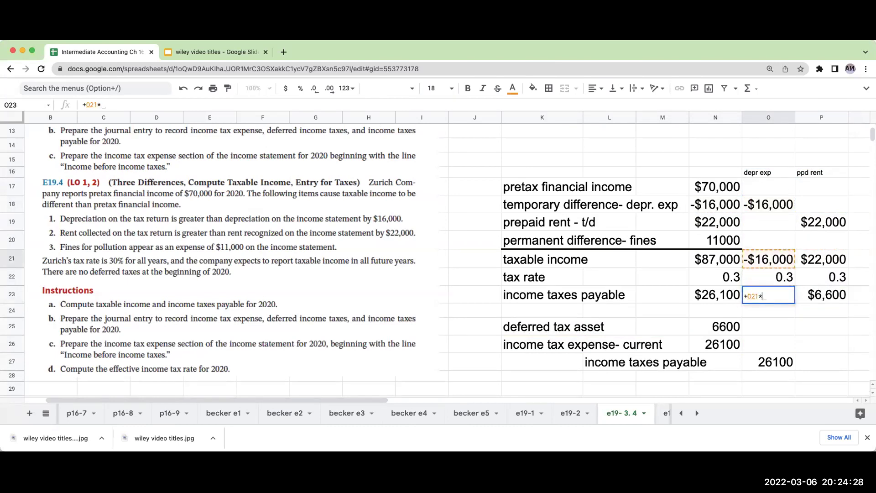
{"action": "key", "text": "Up"}
{"action": "key", "text": "Return"}
Add a 'deferred tax liability' credit line in row 29 with 4800.
{"action": "key", "text": "Down"}
{"action": "key", "text": "Down"}
{"action": "key", "text": "Down"}
{"action": "key", "text": "Down"}
{"action": "key", "text": "Left"}
{"action": "key", "text": "Left"}
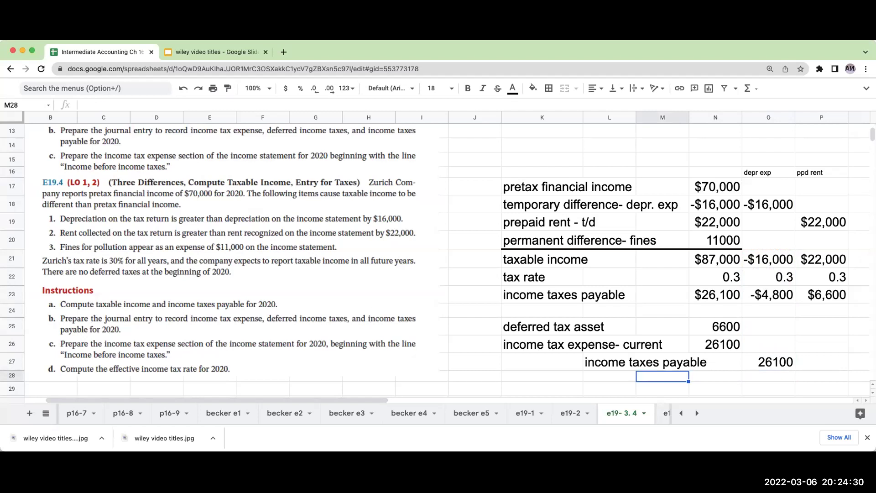
{"action": "key", "text": "Left"}
{"action": "key", "text": "Down"}
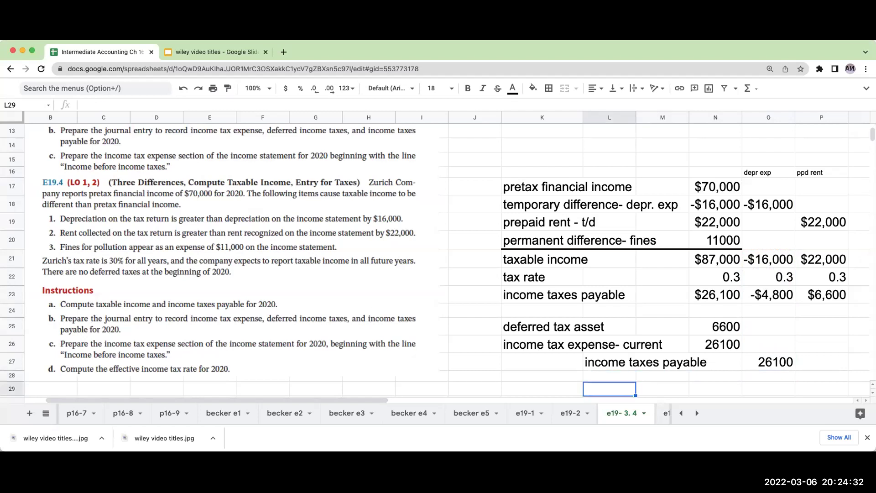
{"action": "type", "text": "deferred tax liability"}
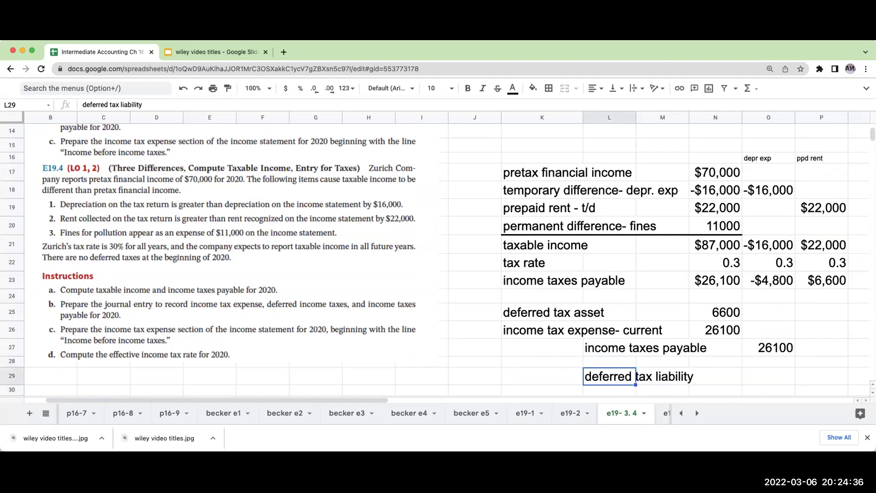
{"action": "key", "text": "Right"}
{"action": "key", "text": "Right"}
{"action": "key", "text": "Right"}
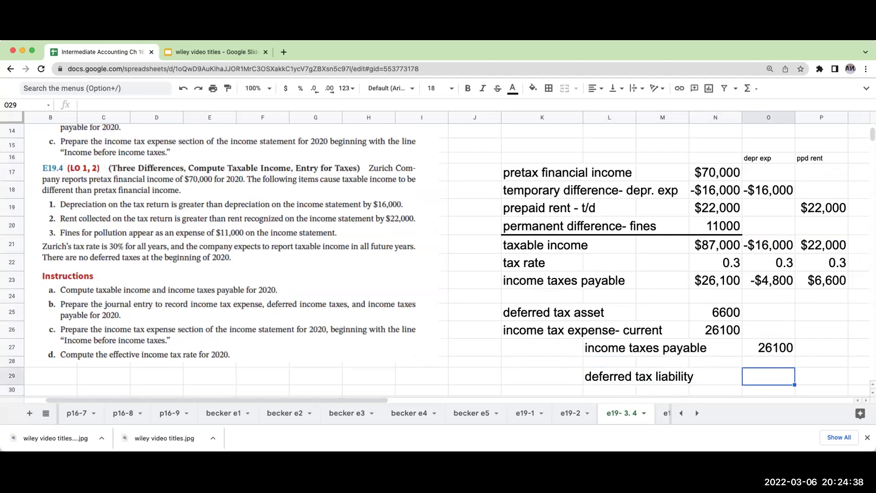
{"action": "type", "text": "4800"}
{"action": "key", "text": "Return"}
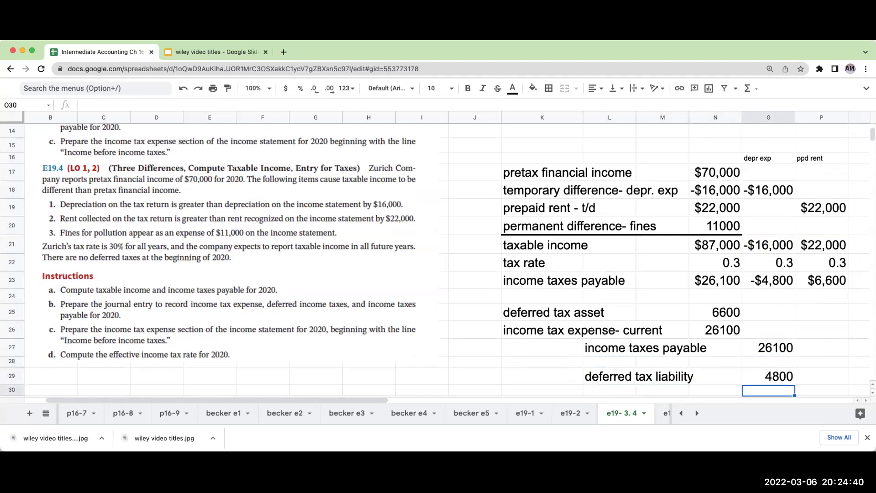
{"action": "key", "text": "Up"}
{"action": "key", "text": "Left"}
{"action": "key", "text": "Down"}
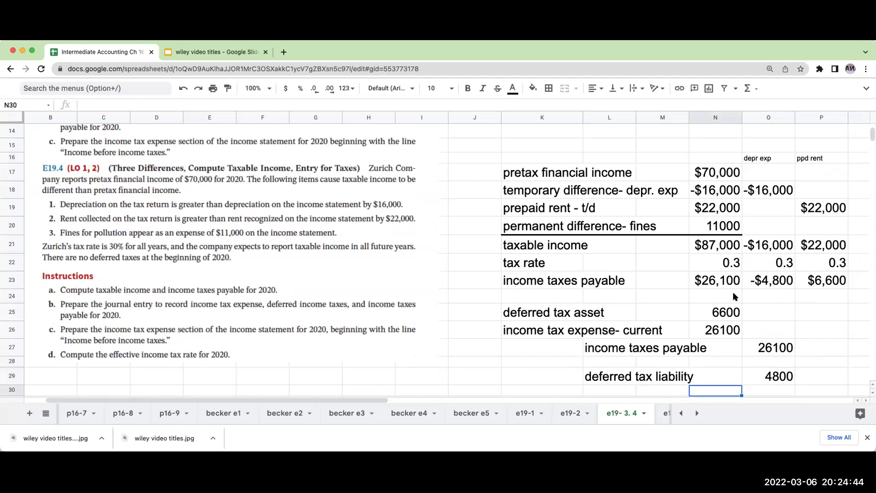
Move the income taxes payable line from row 27 to row 28, and set emptied row 27 to size 18.
{"action": "left_click_drag", "start_coordinate": [614, 349], "coordinate": [756, 347]}
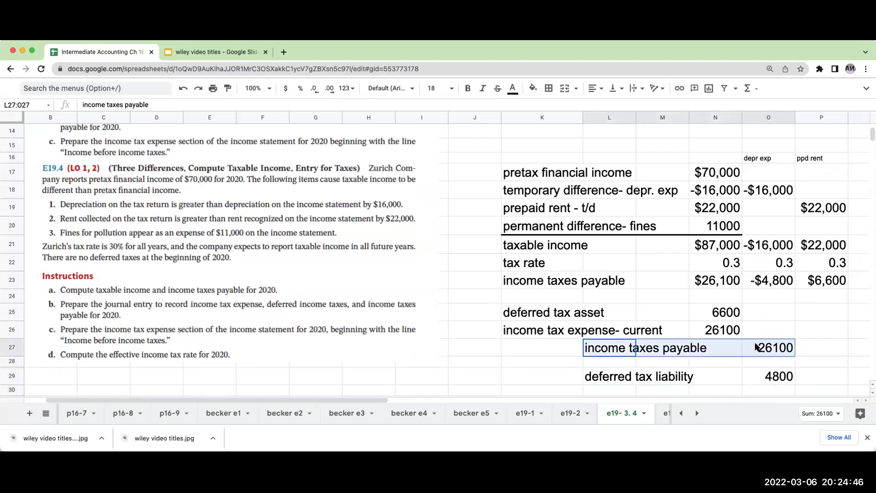
{"action": "key", "text": "ctrl+x"}
{"action": "left_click", "coordinate": [624, 365]}
{"action": "key", "text": "ctrl+v"}
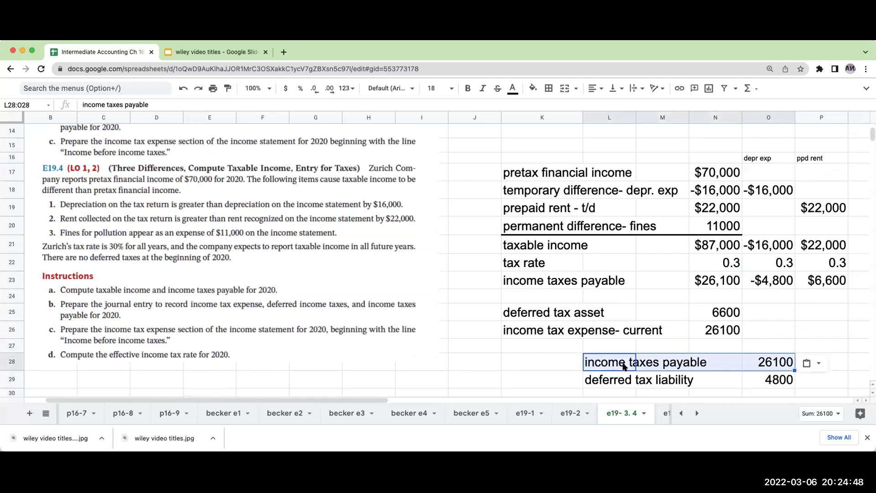
{"action": "left_click", "coordinate": [518, 346]}
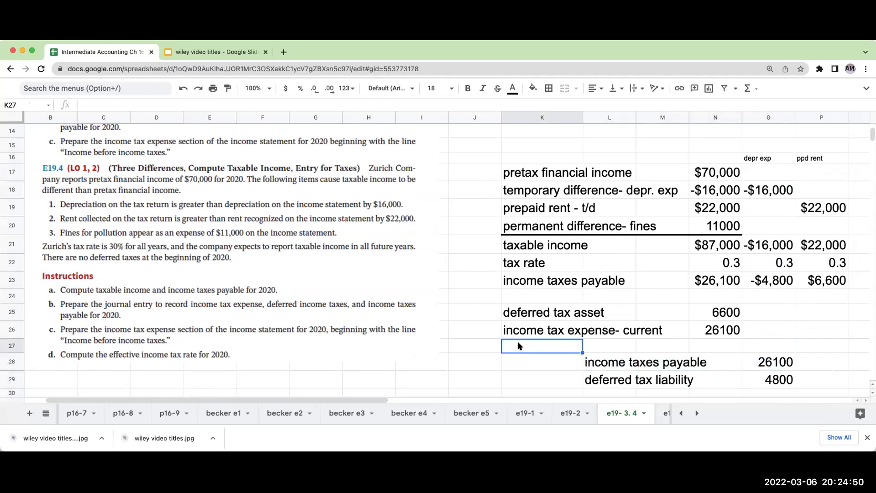
{"action": "left_click", "coordinate": [715, 346]}
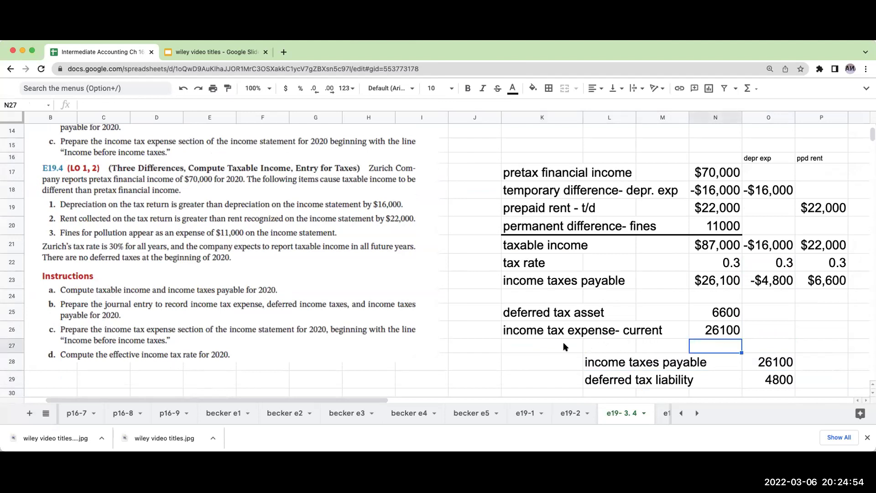
{"action": "left_click_drag", "start_coordinate": [563, 345], "coordinate": [771, 345]}
{"action": "left_click", "coordinate": [441, 86]}
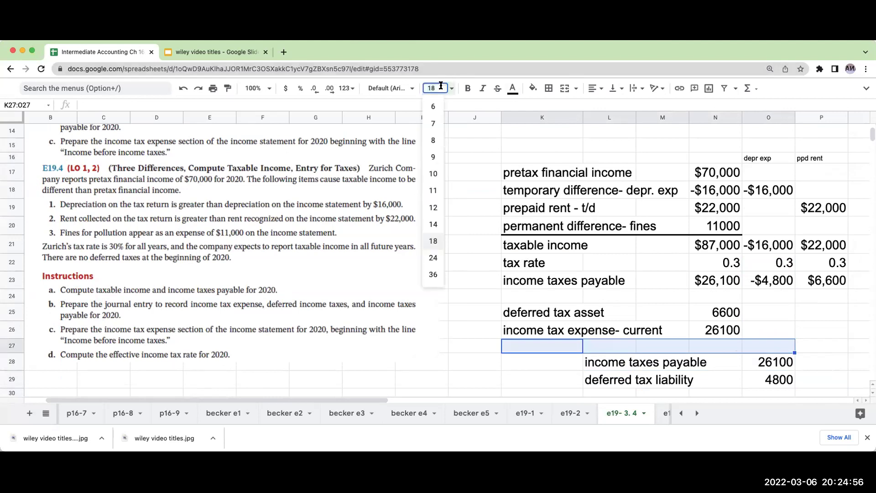
{"action": "left_click", "coordinate": [433, 240]}
Total debits to 32700 with =N28+N25 in N30 and credits to 30900 with =O28+O29.
{"action": "left_click", "coordinate": [697, 356]}
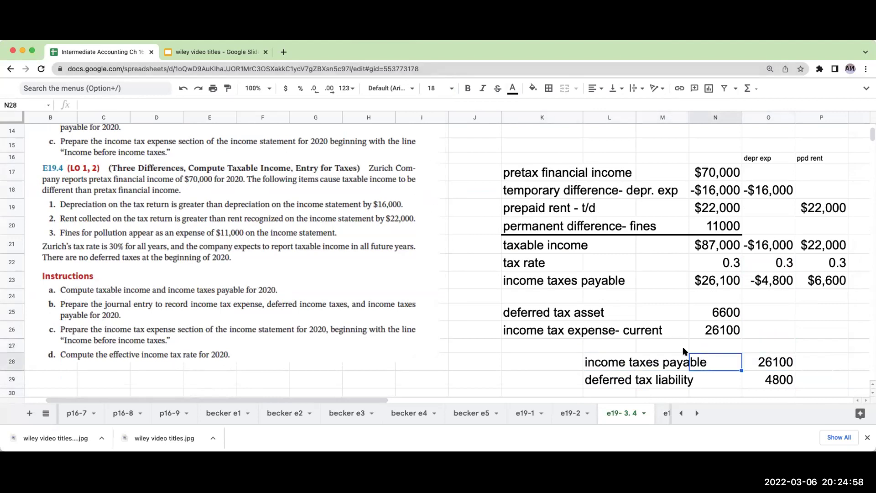
{"action": "scroll", "coordinate": [722, 384], "scroll_direction": "down", "scroll_amount": 2}
{"action": "left_click", "coordinate": [719, 367]}
{"action": "type", "text": "+N28"}
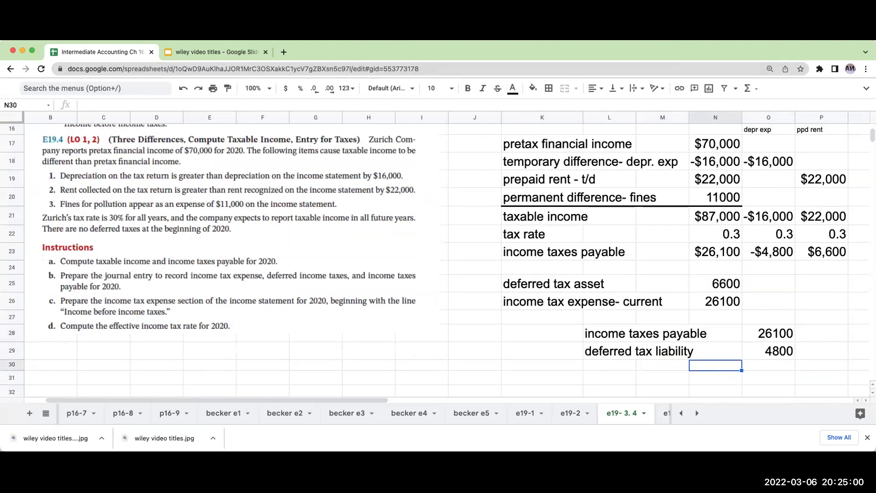
{"action": "type", "text": "+N25+N28"}
{"action": "key", "text": "Tab"}
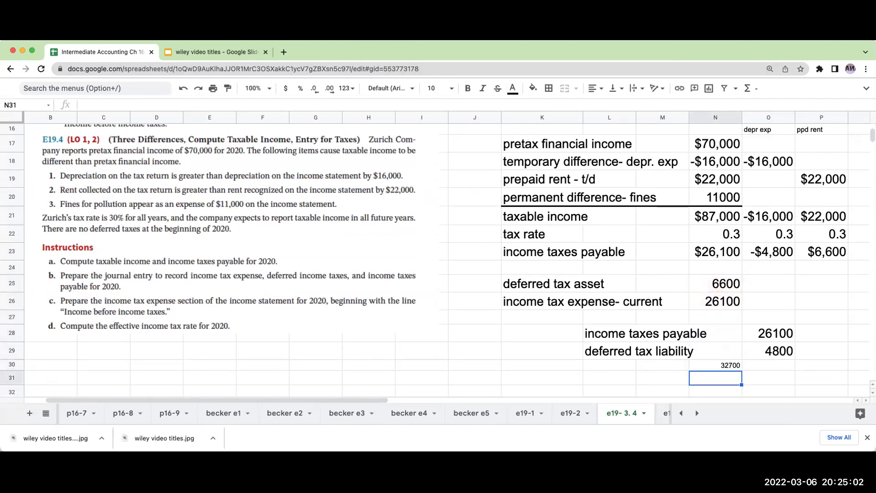
{"action": "type", "text": "+O28+O29"}
{"action": "key", "text": "Return"}
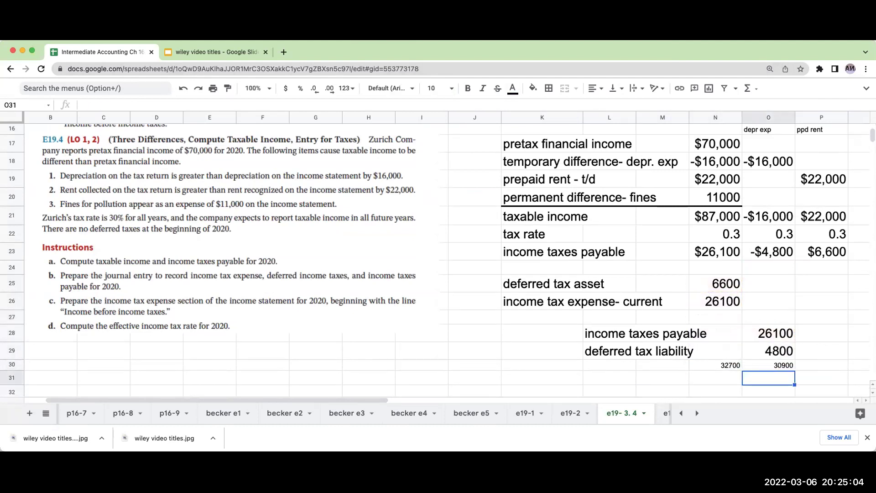
Type the label 'income tax expense- deferred' into cell L27.
{"action": "key", "text": "Up"}
{"action": "key", "text": "Up"}
{"action": "key", "text": "Up"}
{"action": "key", "text": "Up"}
{"action": "key", "text": "Left"}
{"action": "key", "text": "Left"}
{"action": "key", "text": "Left"}
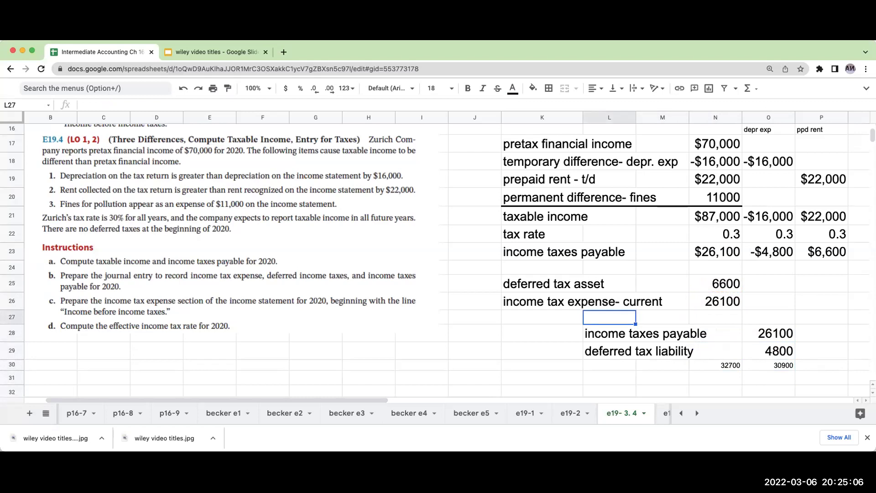
{"action": "key", "text": "Right"}
{"action": "key", "text": "Left"}
{"action": "type", "text": "income tax "}
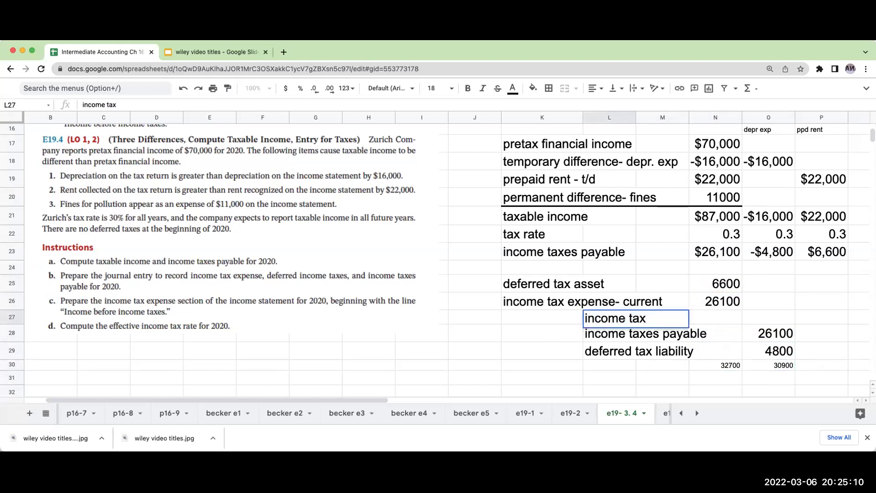
{"action": "type", "text": "expense- def"}
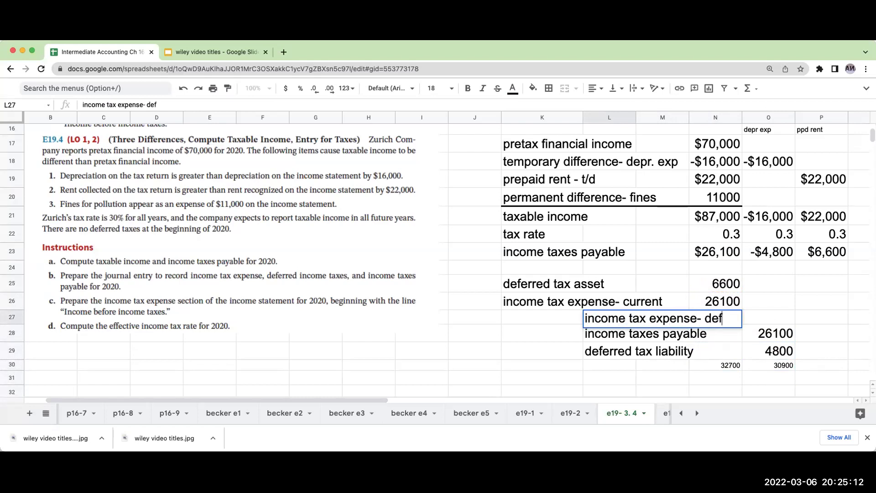
{"action": "type", "text": "erred"}
{"action": "key", "text": "Return"}
{"action": "key", "text": "Up"}
{"action": "key", "text": "Right"}
{"action": "key", "text": "Right"}
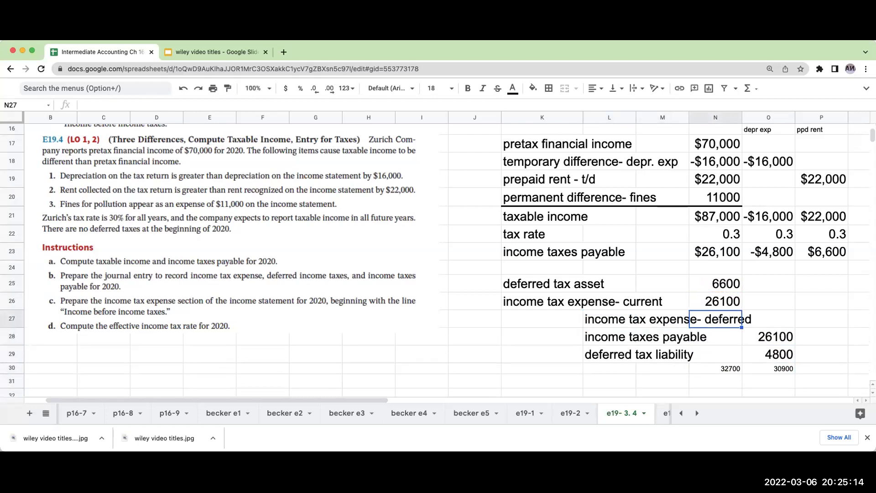
Review the journal entry amounts and the debit and credit totals.
{"action": "left_click", "coordinate": [768, 319]}
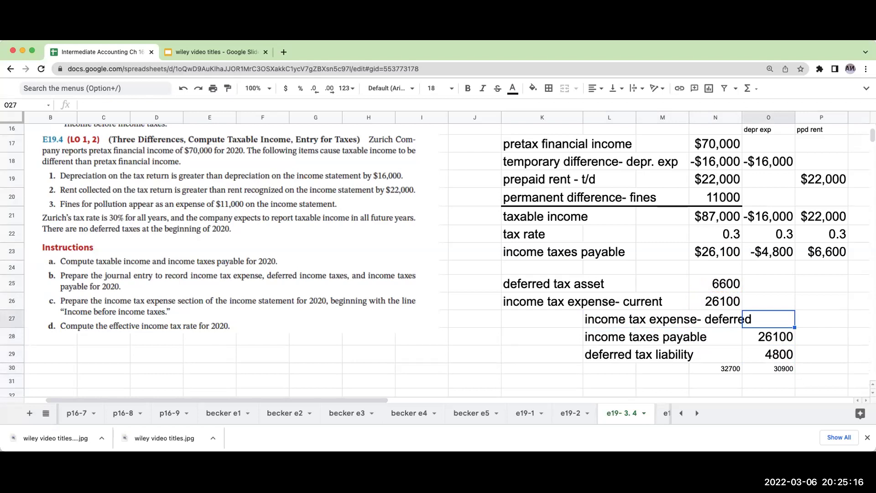
{"action": "key", "text": "Up"}
{"action": "key", "text": "Up"}
{"action": "key", "text": "Left"}
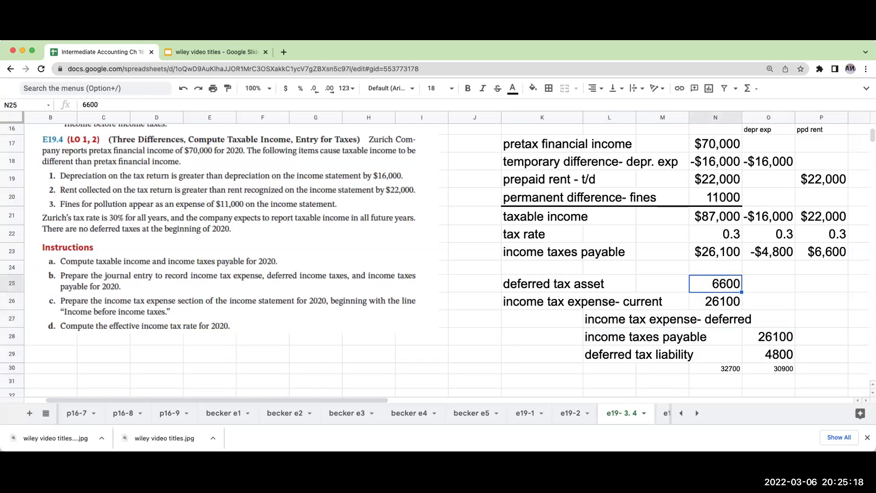
{"action": "key", "text": "Down"}
{"action": "key", "text": "Down"}
{"action": "key", "text": "Down"}
{"action": "key", "text": "Down"}
{"action": "key", "text": "Down"}
{"action": "key", "text": "Down"}
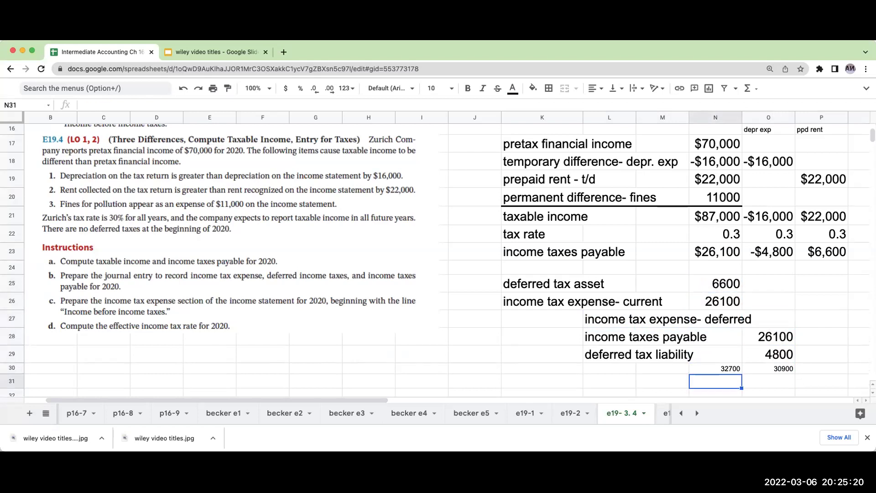
{"action": "key", "text": "Right"}
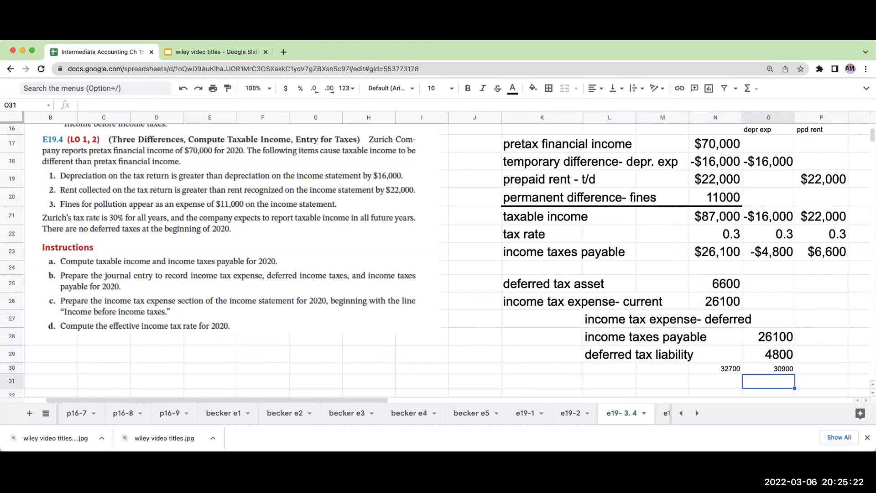
{"action": "key", "text": "Up"}
{"action": "key", "text": "Left"}
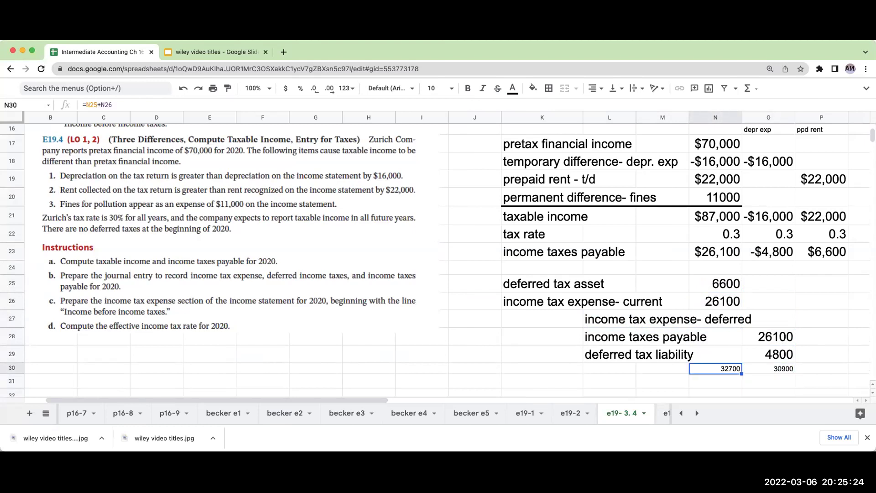
{"action": "key", "text": "Up"}
{"action": "key", "text": "Right"}
{"action": "key", "text": "Up"}
{"action": "key", "text": "Up"}
{"action": "key", "text": "Up"}
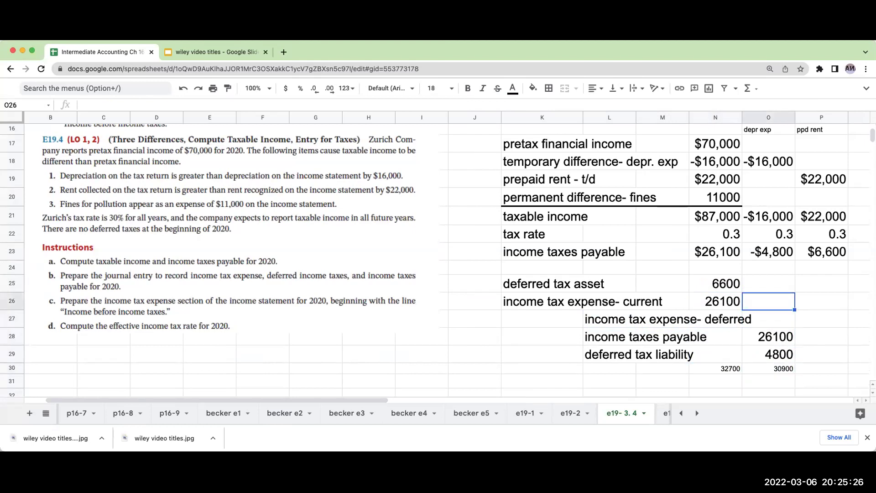
{"action": "key", "text": "Down"}
{"action": "key", "text": "Down"}
{"action": "key", "text": "Down"}
{"action": "key", "text": "Down"}
{"action": "key", "text": "Down"}
In O31, enter a formula showing the 1800 difference between the totals.
{"action": "type", "text": "+"}
{"action": "key", "text": "Up"}
{"action": "key", "text": "Left"}
{"action": "key", "text": "Return"}
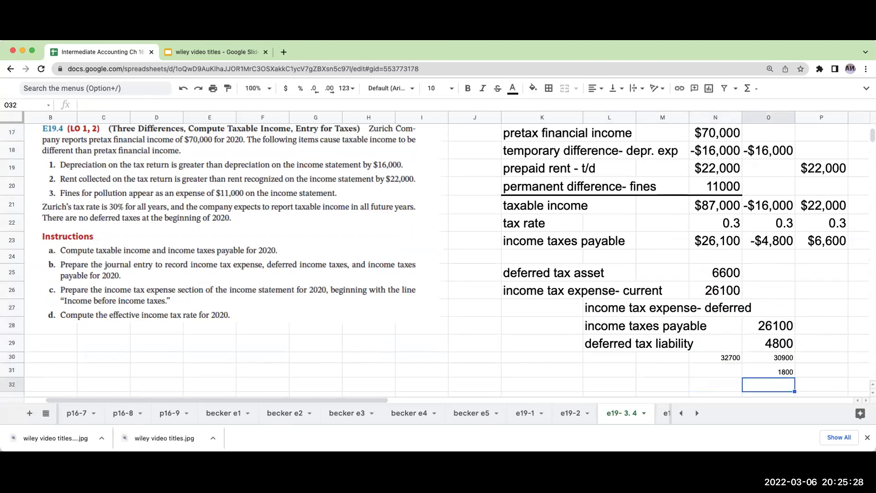
Enter 1800 as the deferred income tax expense debit in O27.
{"action": "key", "text": "Up"}
{"action": "key", "text": "Up"}
{"action": "key", "text": "Up"}
{"action": "key", "text": "Up"}
{"action": "key", "text": "Up"}
{"action": "type", "text": "1800"}
{"action": "key", "text": "Return"}
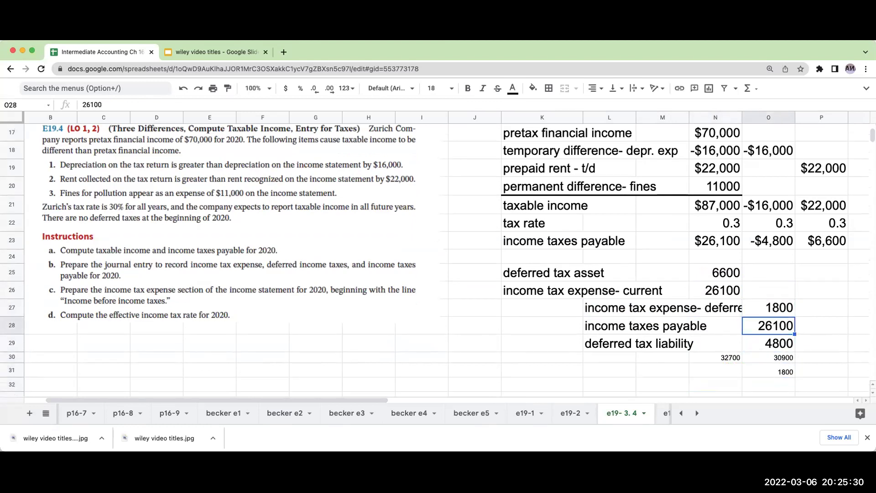
{"action": "key", "text": "Left"}
{"action": "key", "text": "Left"}
{"action": "key", "text": "Left"}
{"action": "key", "text": "Left"}
{"action": "key", "text": "Left"}
{"action": "key", "text": "Left"}
{"action": "key", "text": "Up"}
{"action": "key", "text": "Up"}
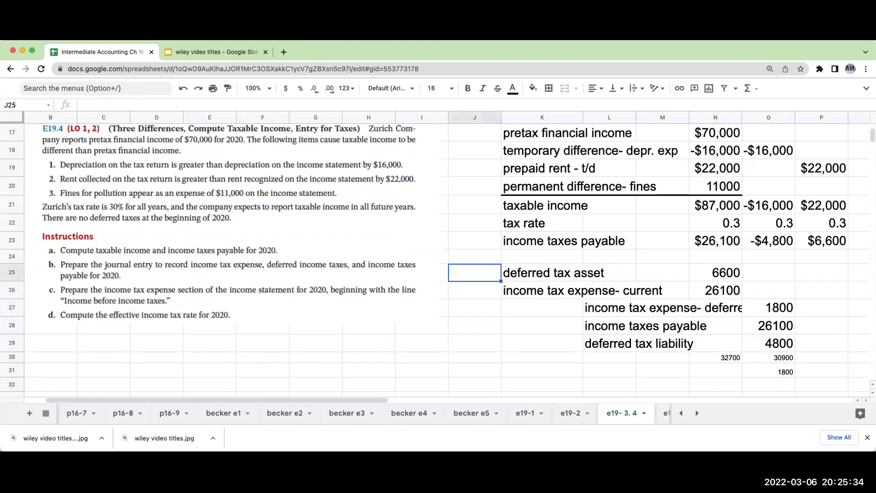
{"action": "key", "text": "Right"}
{"action": "key", "text": "Left"}
{"action": "key", "text": "Right"}
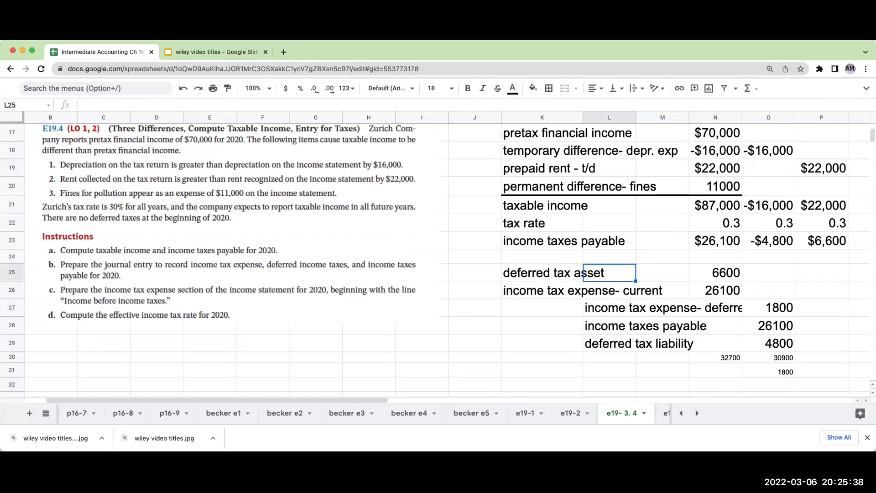
Beside the table, link the deferred tax asset label and its 6600 amount.
{"action": "key", "text": "Right"}
{"action": "key", "text": "Right"}
{"action": "key", "text": "Right"}
{"action": "key", "text": "Right"}
{"action": "key", "text": "Right"}
{"action": "key", "text": "Left"}
{"action": "type", "text": "+"}
{"action": "key", "text": "Left"}
{"action": "key", "text": "Left"}
{"action": "key", "text": "Left"}
{"action": "key", "text": "Left"}
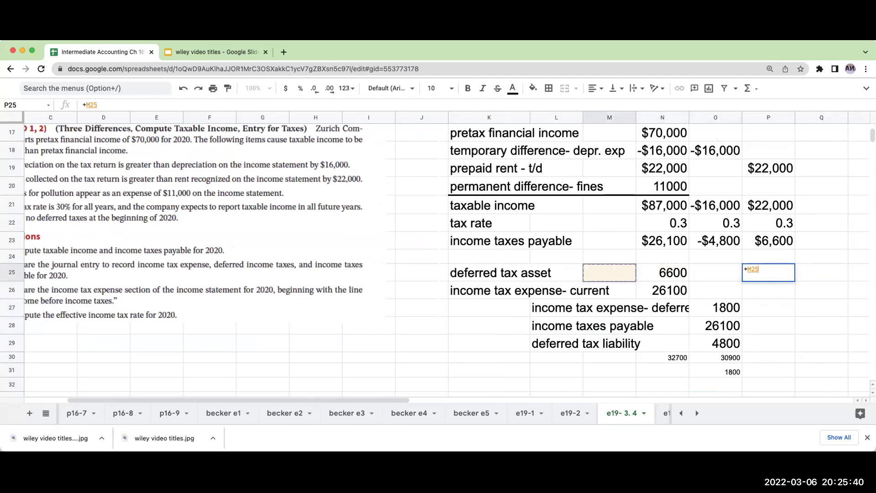
{"action": "key", "text": "Tab"}
{"action": "type", "text": "+"}
{"action": "key", "text": "Left"}
{"action": "key", "text": "Left"}
{"action": "key", "text": "Left"}
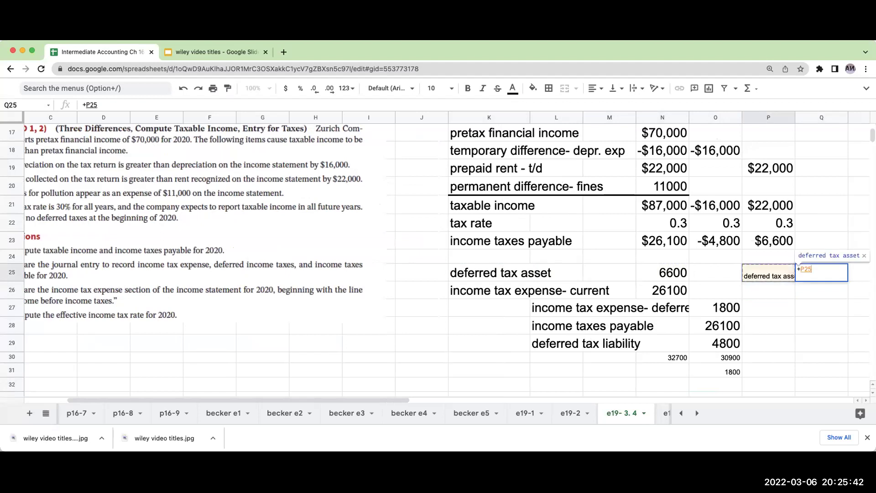
{"action": "key", "text": "Return"}
Link the income tax expense- current label and enter =26100-1800 for 24300.
{"action": "key", "text": "Left"}
{"action": "type", "text": "+"}
{"action": "key", "text": "Left"}
{"action": "key", "text": "Left"}
{"action": "key", "text": "Left"}
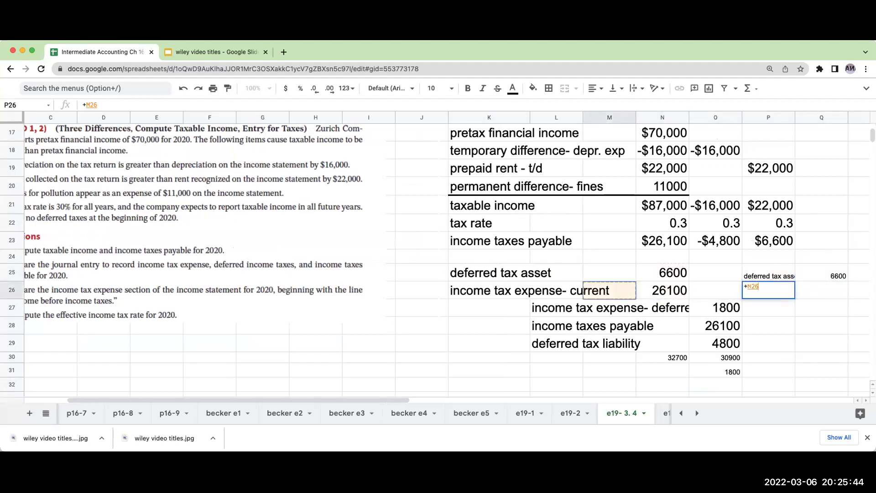
{"action": "key", "text": "Left"}
{"action": "key", "text": "Left"}
{"action": "key", "text": "Tab"}
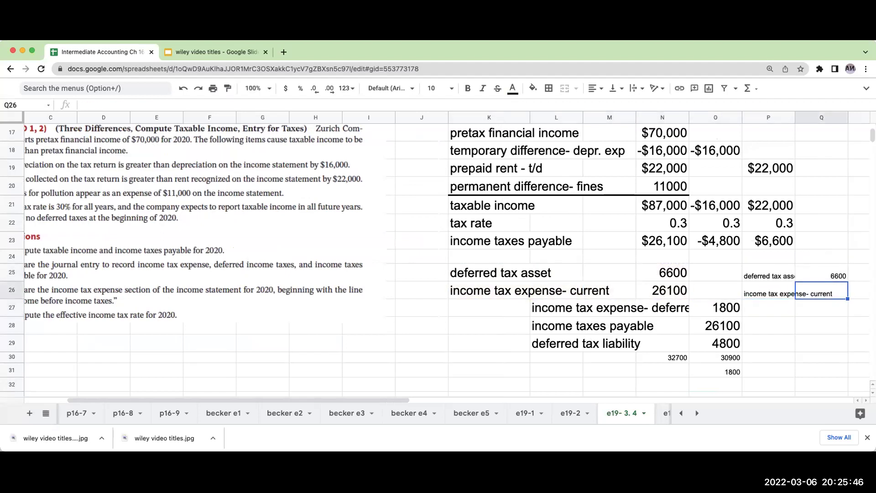
{"action": "type", "text": "+2610"}
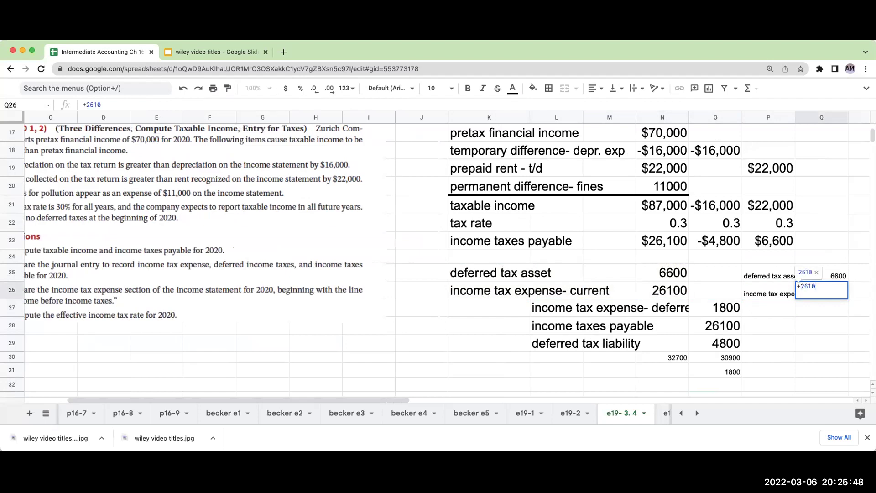
{"action": "type", "text": "0-1800"}
{"action": "key", "text": "Return"}
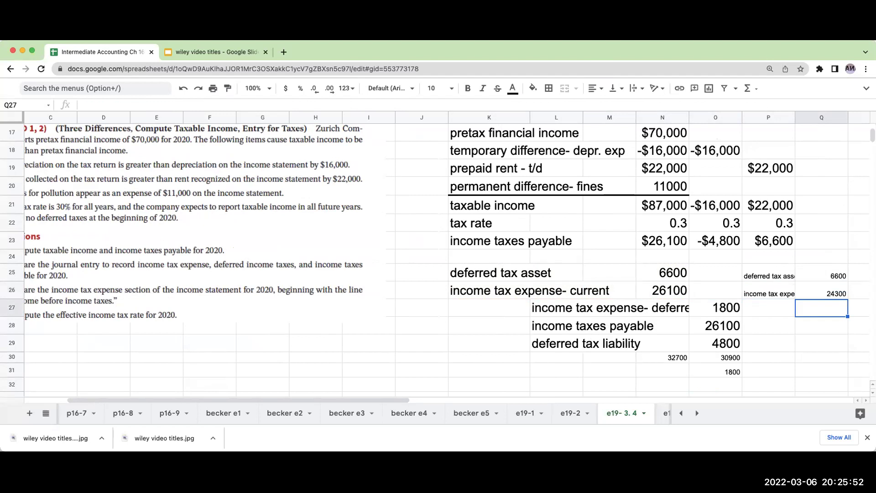
{"action": "key", "text": "Left"}
{"action": "key", "text": "Left"}
{"action": "key", "text": "Down"}
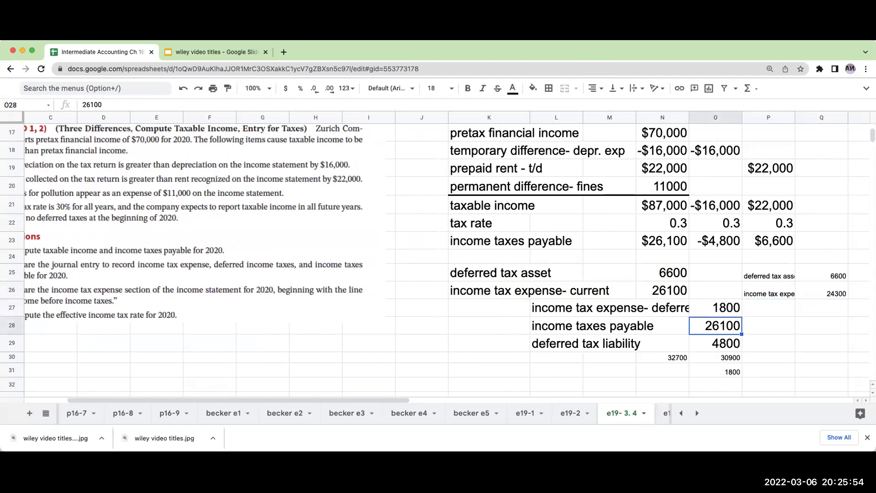
{"action": "key", "text": "Right"}
{"action": "key", "text": "Right"}
{"action": "key", "text": "Up"}
Link the income taxes payable and deferred tax liability labels in the new entry.
{"action": "type", "text": "+"}
{"action": "key", "text": "Left"}
{"action": "key", "text": "Left"}
{"action": "key", "text": "Down"}
{"action": "key", "text": "Left"}
{"action": "key", "text": "Left"}
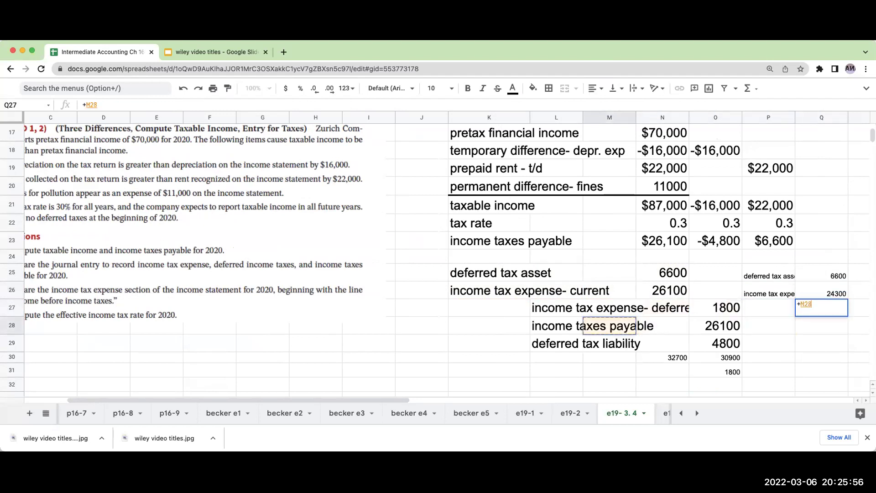
{"action": "key", "text": "Left"}
{"action": "key", "text": "Return"}
{"action": "type", "text": "+"}
{"action": "key", "text": "Left"}
{"action": "key", "text": "Left"}
{"action": "key", "text": "Left"}
{"action": "key", "text": "Left"}
{"action": "key", "text": "Down"}
{"action": "key", "text": "Left"}
{"action": "key", "text": "Return"}
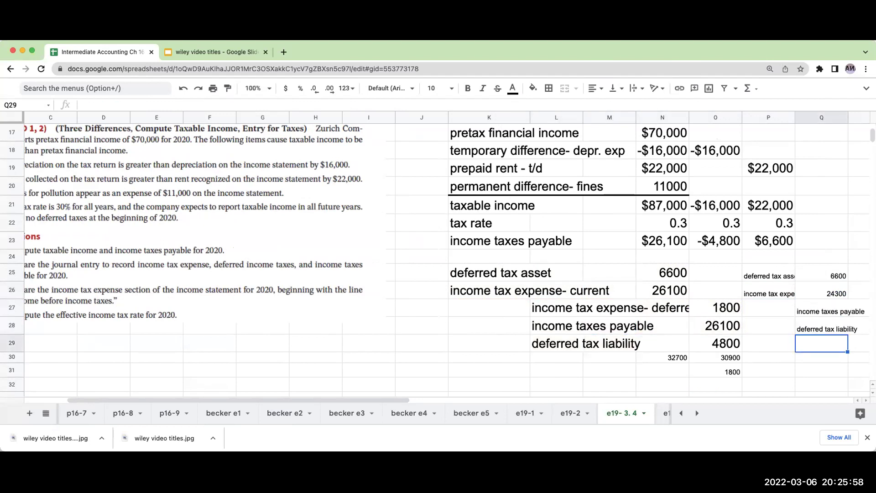
{"action": "key", "text": "Up"}
{"action": "key", "text": "Right"}
{"action": "key", "text": "Right"}
{"action": "key", "text": "Left"}
Move the 6600 and 24300 debits one column right and link credits 26100 and 4800.
{"action": "left_click_drag", "start_coordinate": [733, 278], "coordinate": [793, 287]}
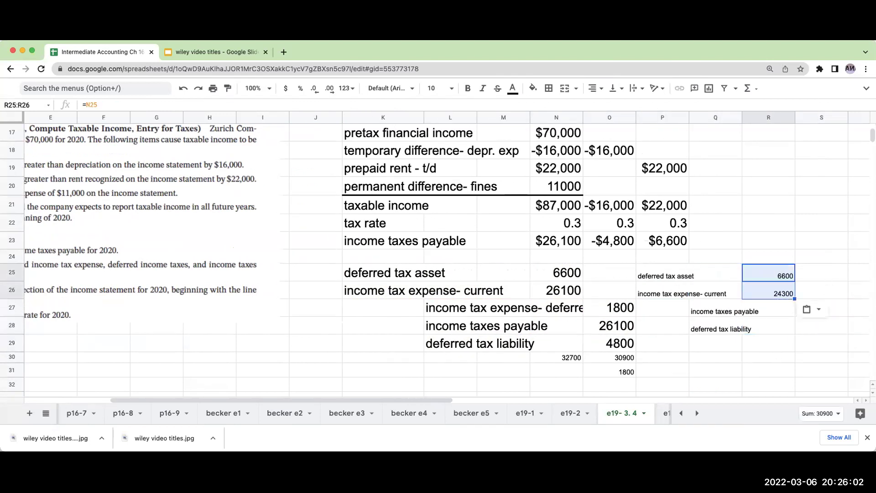
{"action": "key", "text": "Down"}
{"action": "key", "text": "Down"}
{"action": "key", "text": "Right"}
{"action": "type", "text": "+"}
{"action": "key", "text": "Left"}
{"action": "key", "text": "Left"}
{"action": "key", "text": "Left"}
{"action": "key", "text": "Left"}
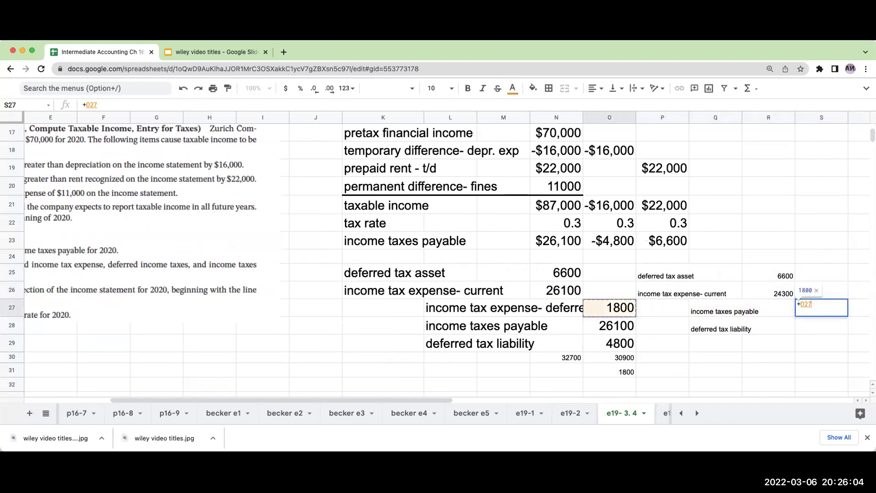
{"action": "key", "text": "Down"}
{"action": "key", "text": "Return"}
{"action": "type", "text": "+"}
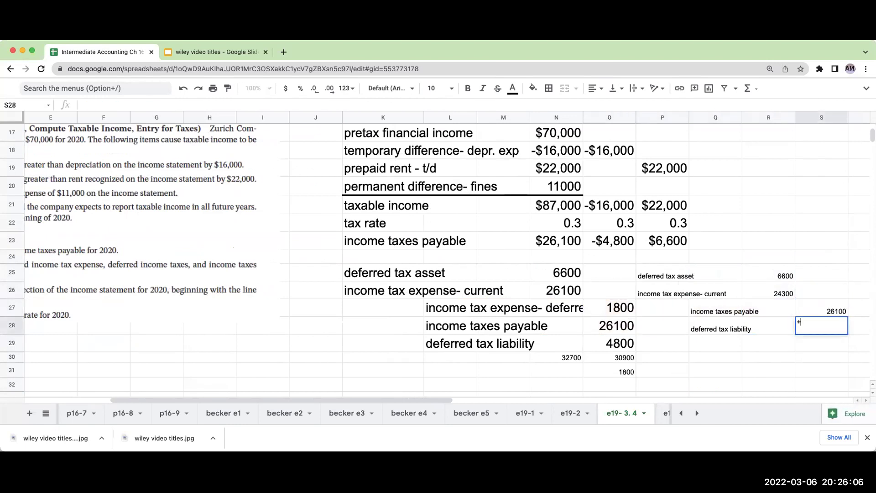
{"action": "key", "text": "Left"}
{"action": "key", "text": "Left"}
{"action": "key", "text": "Left"}
{"action": "key", "text": "Left"}
{"action": "key", "text": "Down"}
{"action": "key", "text": "Return"}
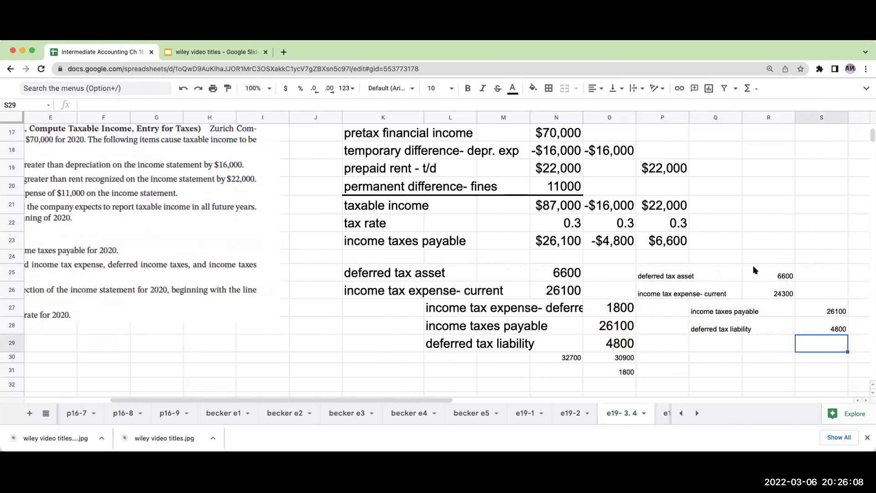
Set the new entry block's font size to 18.
{"action": "left_click", "coordinate": [693, 278]}
{"action": "key", "text": "shift+Down"}
{"action": "key", "text": "shift+Down"}
{"action": "key", "text": "shift+Right"}
{"action": "key", "text": "shift+Right"}
{"action": "left_click_drag", "start_coordinate": [675, 275], "coordinate": [802, 337]}
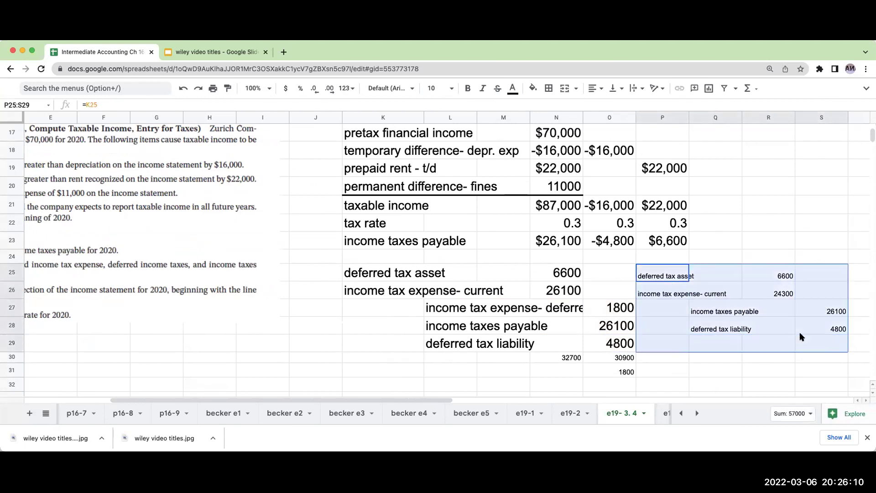
{"action": "left_click", "coordinate": [445, 86]}
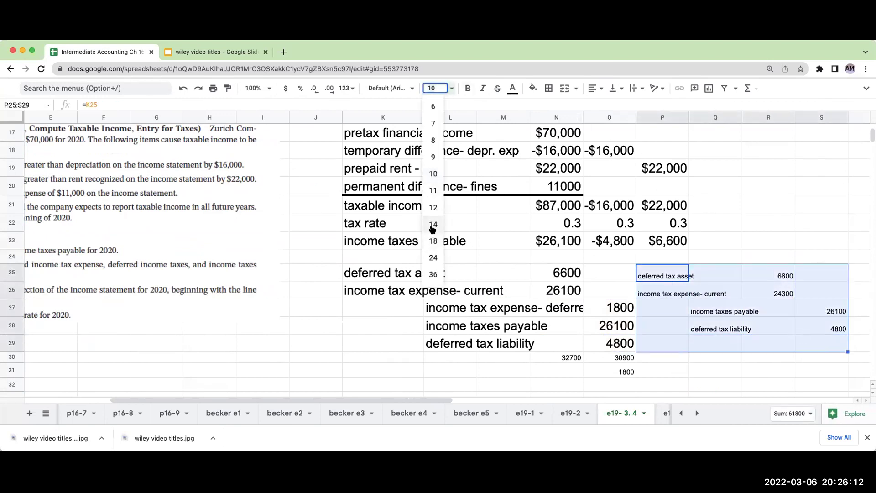
{"action": "left_click", "coordinate": [433, 240]}
{"action": "left_click", "coordinate": [686, 363]}
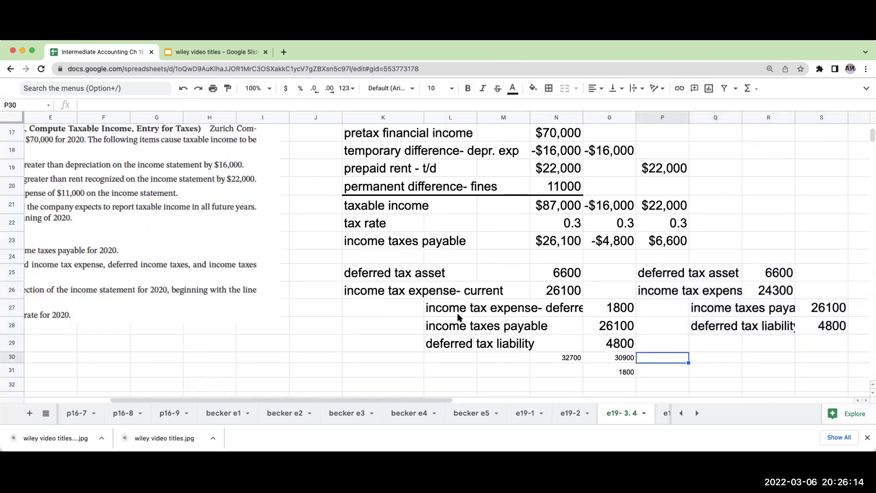
{"action": "scroll", "coordinate": [547, 360], "scroll_direction": "down", "scroll_amount": 2}
{"action": "left_click", "coordinate": [385, 363]}
Enter 'INCOME BEFORE INCOME TAXES' with 70000 in K33 and size the section text 18.
{"action": "key", "text": "Left"}
{"action": "key", "text": "Left"}
{"action": "key", "text": "Left"}
{"action": "key", "text": "Left"}
{"action": "key", "text": "Left"}
{"action": "key", "text": "Left"}
{"action": "key", "text": "Left"}
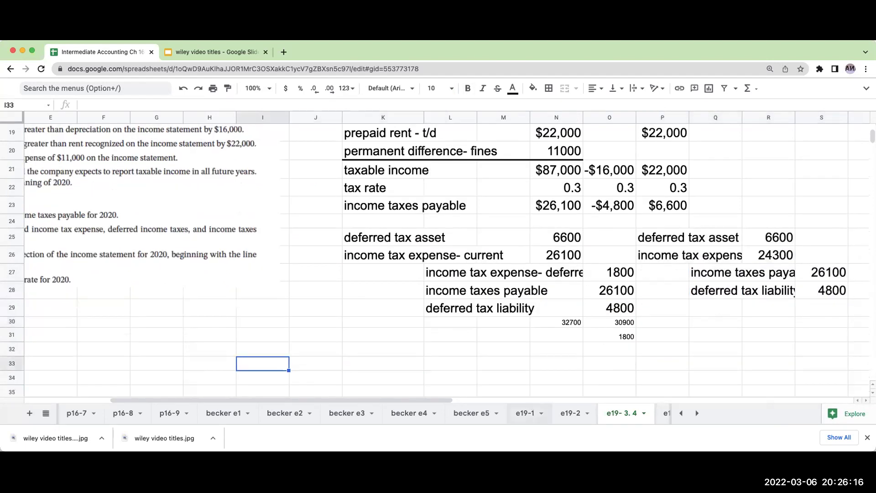
{"action": "key", "text": "Right"}
{"action": "key", "text": "Right"}
{"action": "key", "text": "Right"}
{"action": "key", "text": "Right"}
{"action": "key", "text": "Right"}
{"action": "key", "text": "Right"}
{"action": "key", "text": "Right"}
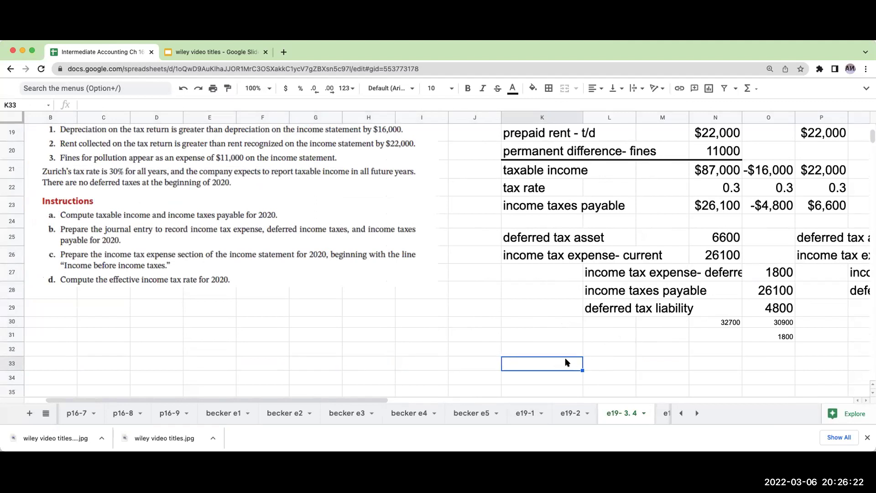
{"action": "type", "text": "INCOME BEFORE INCOME TAXES"}
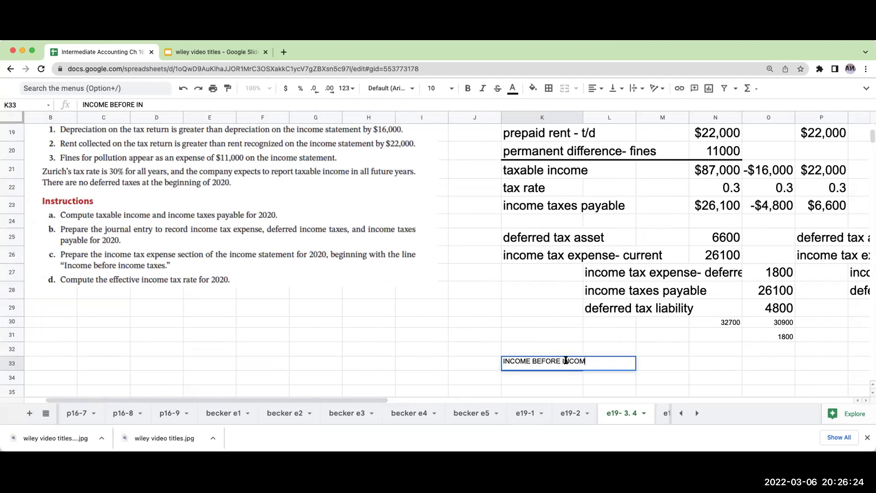
{"action": "key", "text": "Return"}
{"action": "key", "text": "Up"}
{"action": "key", "text": "Right"}
{"action": "key", "text": "Right"}
{"action": "key", "text": "Right"}
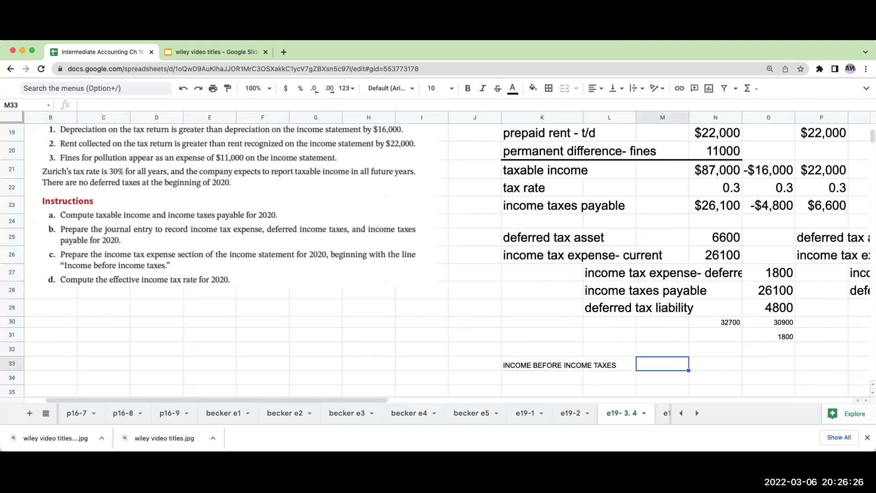
{"action": "scroll", "coordinate": [643, 226], "scroll_direction": "up", "scroll_amount": 3}
{"action": "scroll", "coordinate": [643, 235], "scroll_direction": "down", "scroll_amount": 3}
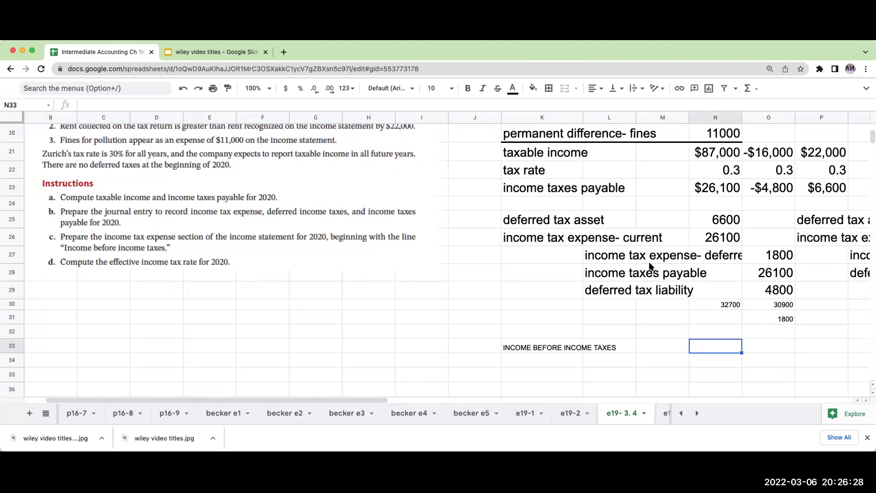
{"action": "type", "text": "70000"}
{"action": "key", "text": "Return"}
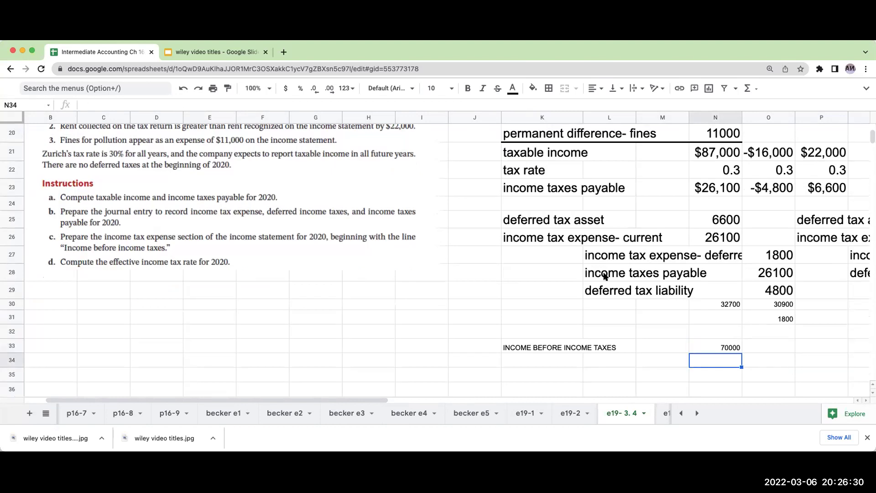
{"action": "left_click_drag", "start_coordinate": [543, 346], "coordinate": [772, 400]}
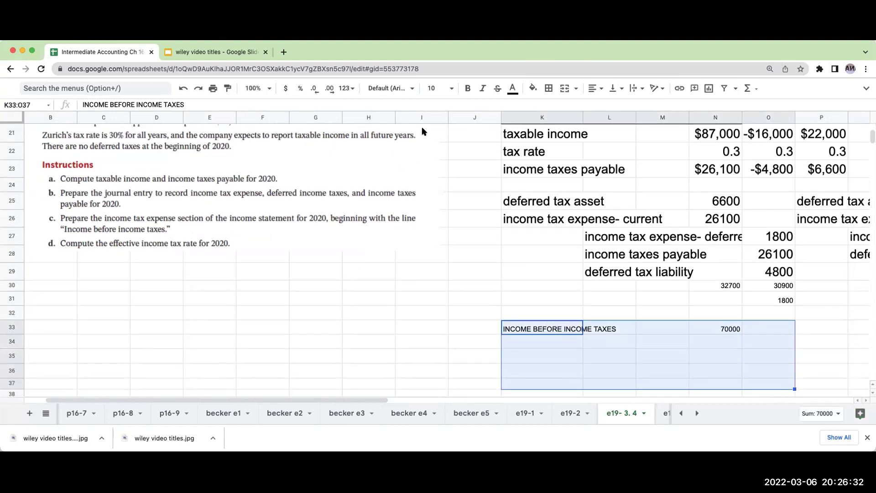
{"action": "left_click", "coordinate": [439, 89]}
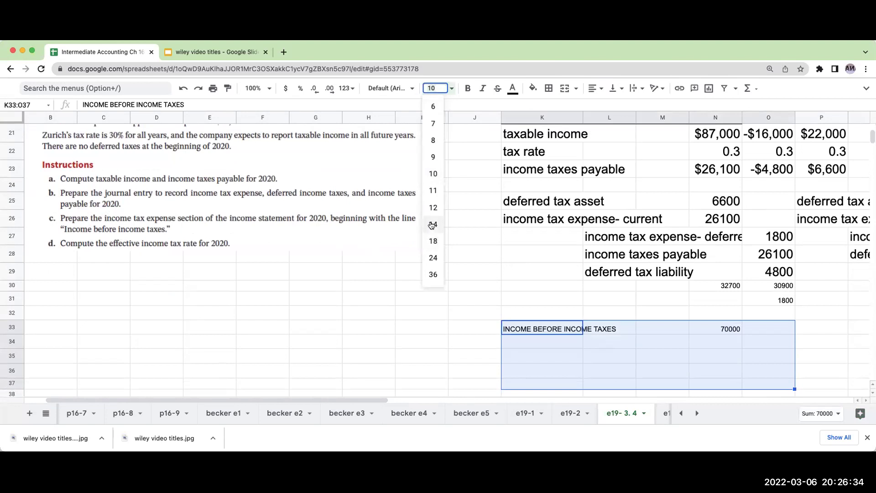
{"action": "left_click", "coordinate": [433, 241]}
Add a 'LESS:' line and 'income tax expense- current' with 26100.
{"action": "left_click", "coordinate": [563, 346]}
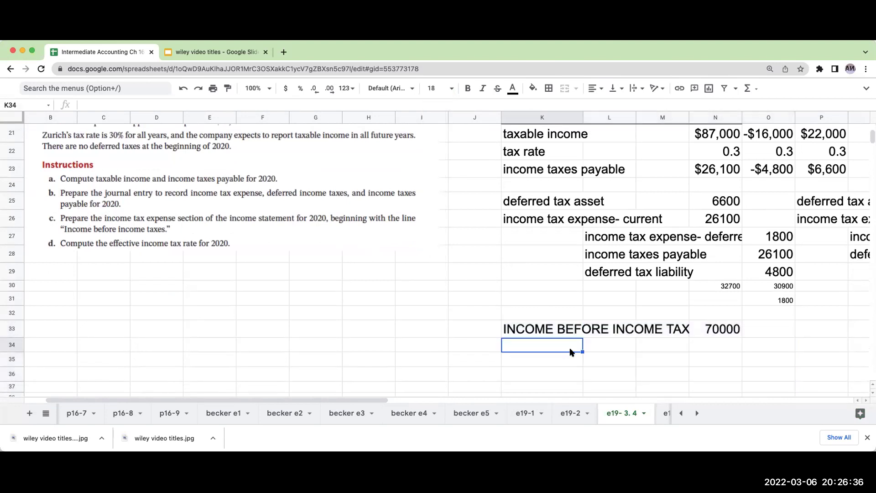
{"action": "type", "text": "LESS:"}
{"action": "key", "text": "Return"}
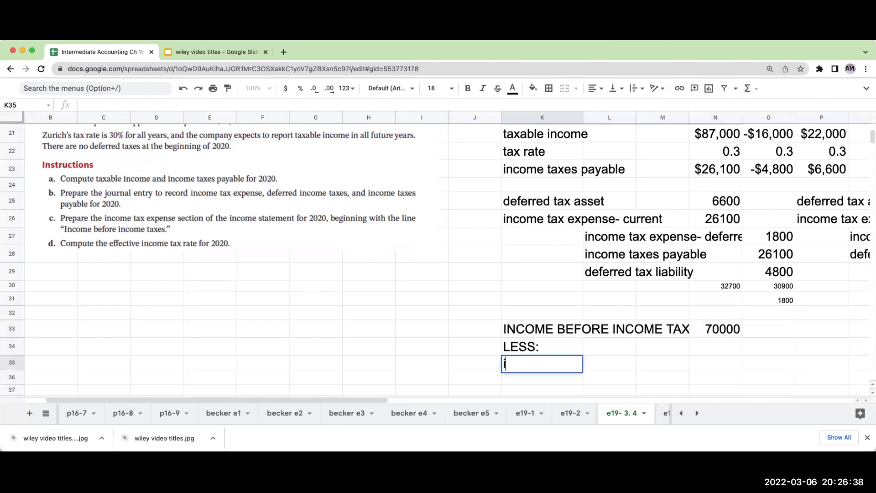
{"action": "type", "text": "income tax expense- curree"}
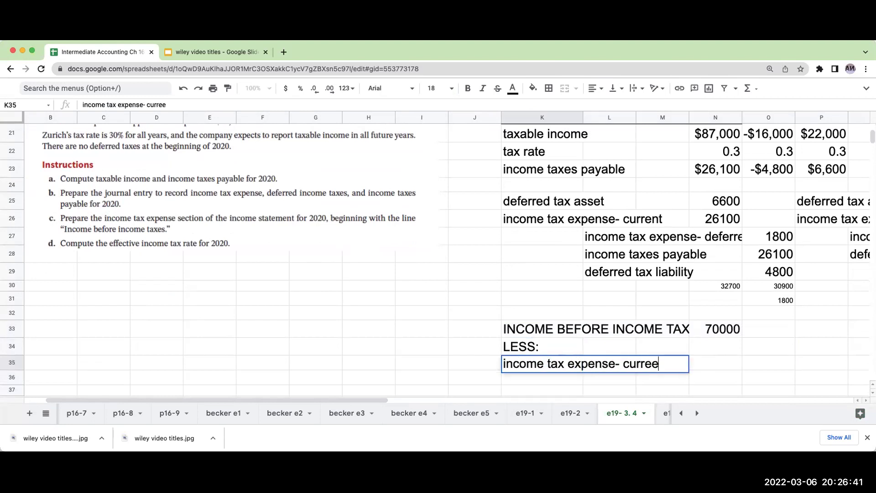
{"action": "key", "text": "BackSpace"}
{"action": "type", "text": "nt"}
{"action": "key", "text": "Return"}
{"action": "key", "text": "Up"}
{"action": "key", "text": "Right"}
{"action": "key", "text": "Right"}
{"action": "key", "text": "Right"}
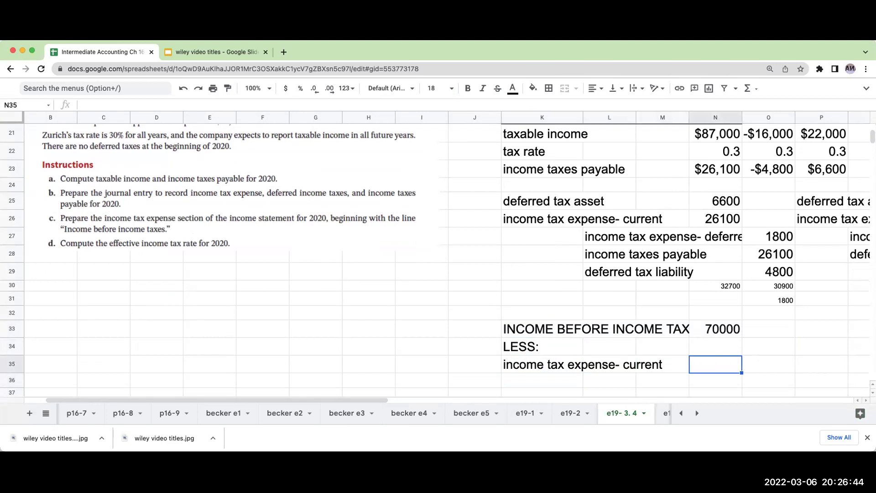
{"action": "type", "text": "26100"}
{"action": "key", "text": "Return"}
Add 'income tax expense- deferred' with -1800.
{"action": "key", "text": "Left"}
{"action": "key", "text": "Left"}
{"action": "key", "text": "Left"}
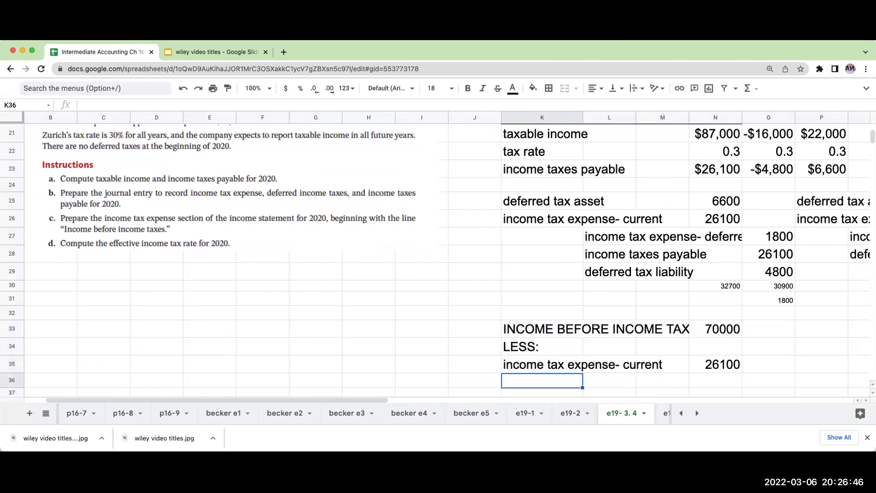
{"action": "type", "text": "inc"}
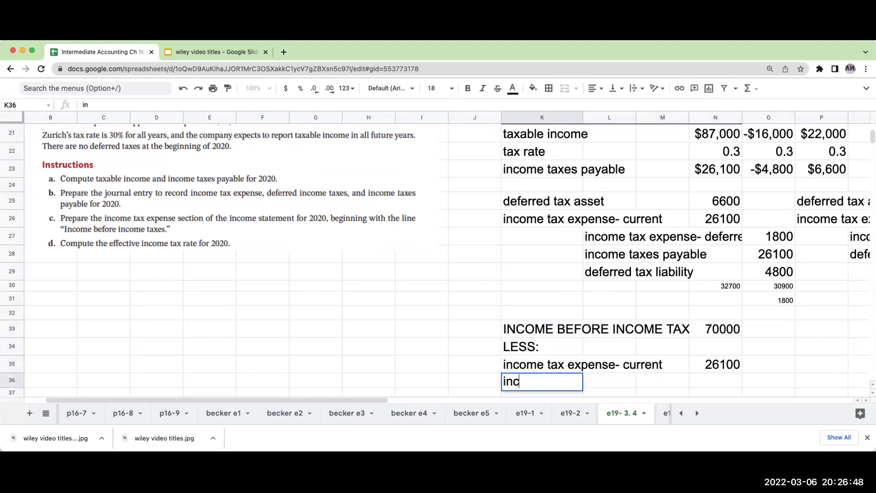
{"action": "type", "text": "ome tax expense- d"}
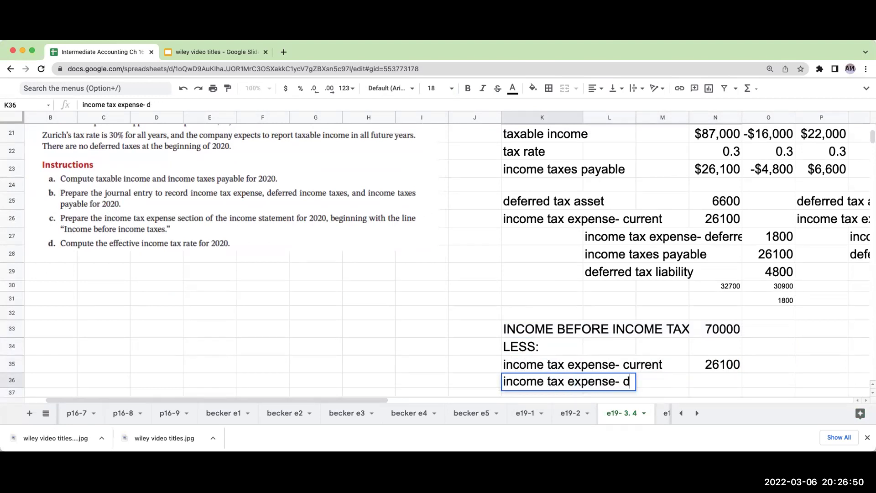
{"action": "type", "text": "eferred"}
{"action": "key", "text": "Return"}
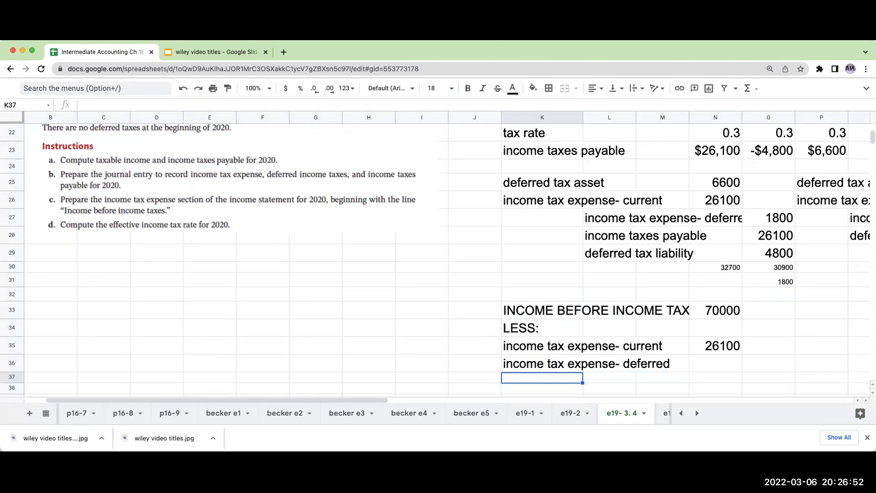
{"action": "key", "text": "Up"}
{"action": "key", "text": "Right"}
{"action": "key", "text": "Right"}
{"action": "key", "text": "Right"}
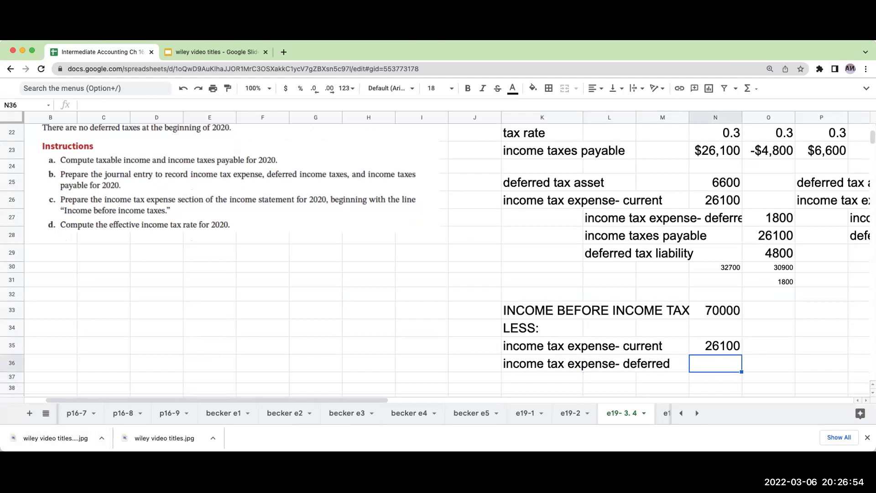
{"action": "type", "text": "-1800"}
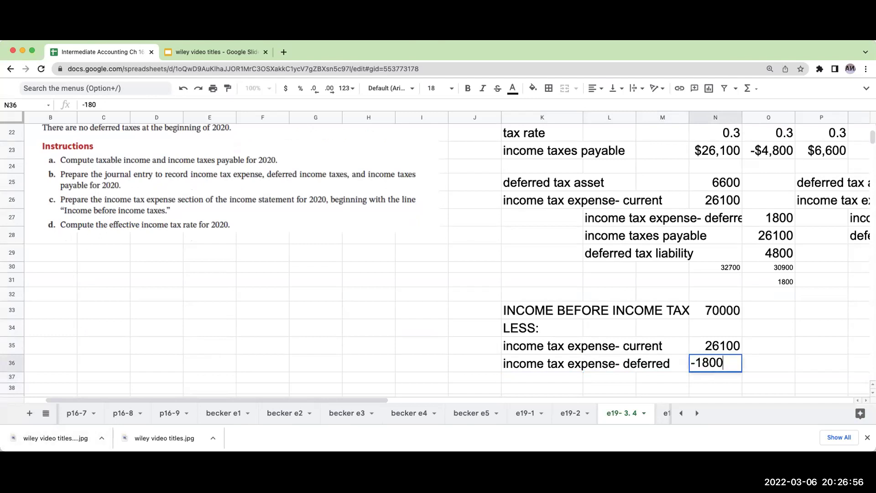
{"action": "key", "text": "Return"}
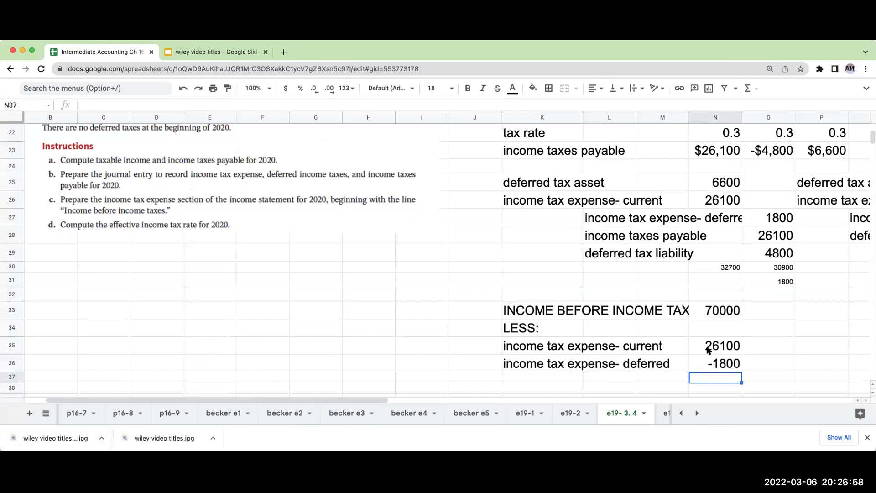
Move the 70000 income before taxes from N33 to O33.
{"action": "left_click", "coordinate": [722, 313]}
{"action": "key", "text": "super+x"}
{"action": "key", "text": "Right"}
{"action": "key", "text": "super+v"}
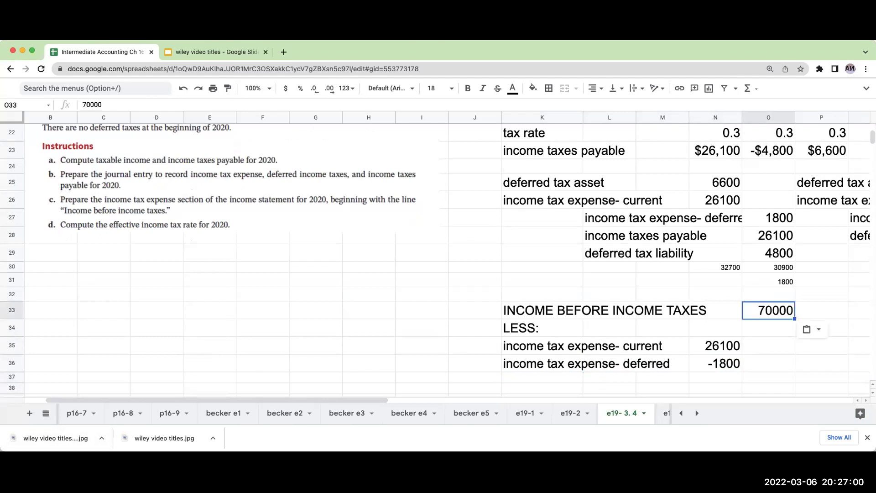
{"action": "key", "text": "Down"}
{"action": "key", "text": "Down"}
{"action": "key", "text": "Down"}
{"action": "key", "text": "Down"}
Add 'total income tax expense' with =N35+N36, giving 24300.
{"action": "key", "text": "Left"}
{"action": "key", "text": "Left"}
{"action": "key", "text": "Left"}
{"action": "key", "text": "Left"}
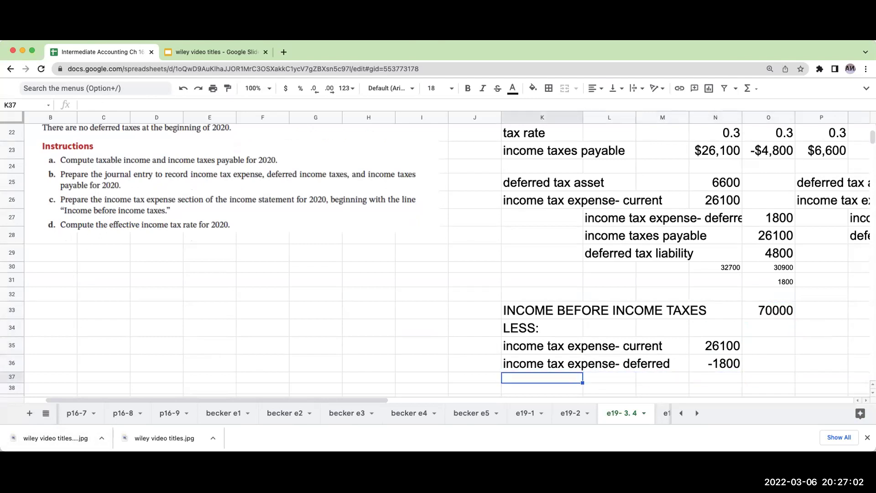
{"action": "type", "text": "ttoal"}
{"action": "key", "text": "BackSpace"}
{"action": "key", "text": "BackSpace"}
{"action": "key", "text": "BackSpace"}
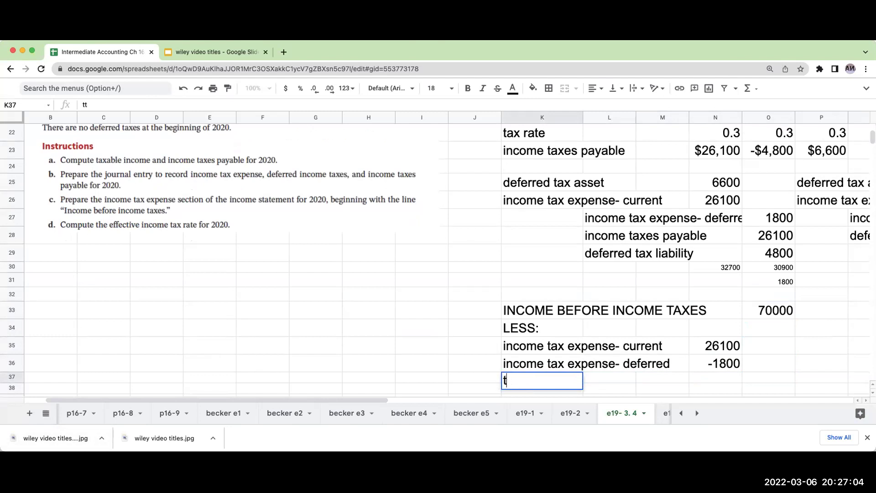
{"action": "type", "text": "otal income tax expense"}
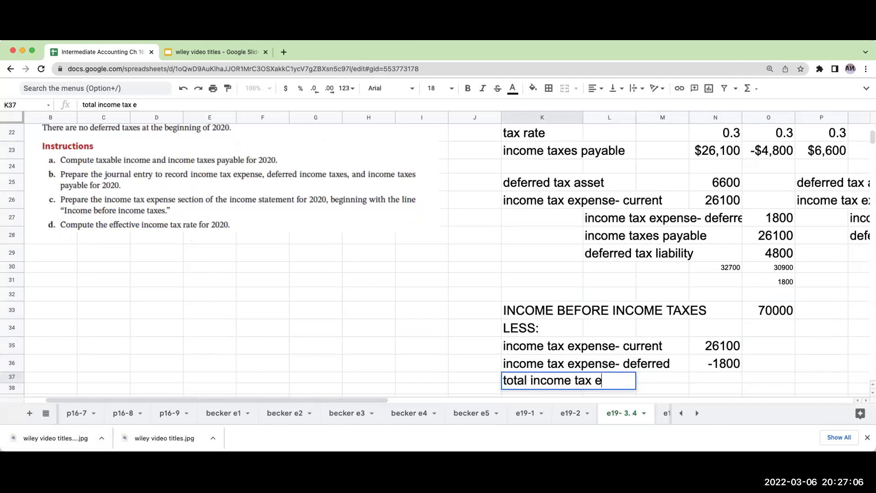
{"action": "key", "text": "Return"}
{"action": "left_click", "coordinate": [662, 364]}
{"action": "key", "text": "Right"}
{"action": "key", "text": "Right"}
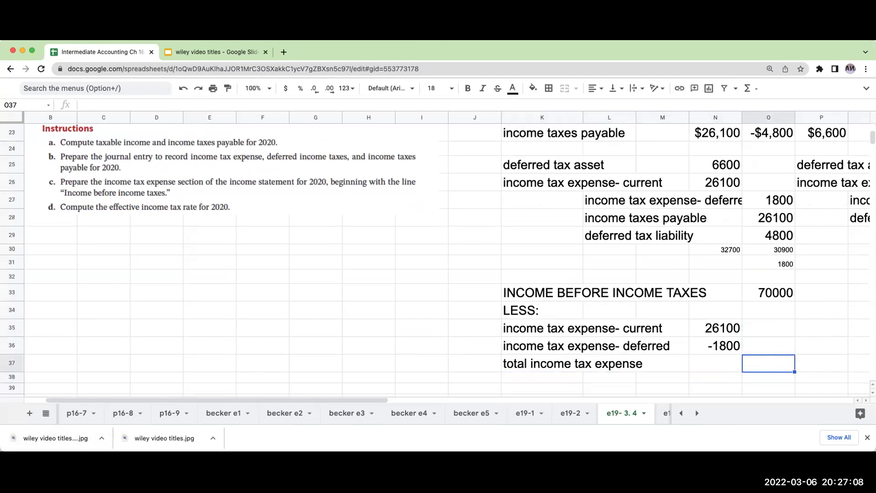
{"action": "type", "text": "=N35+N36"}
{"action": "key", "text": "Return"}
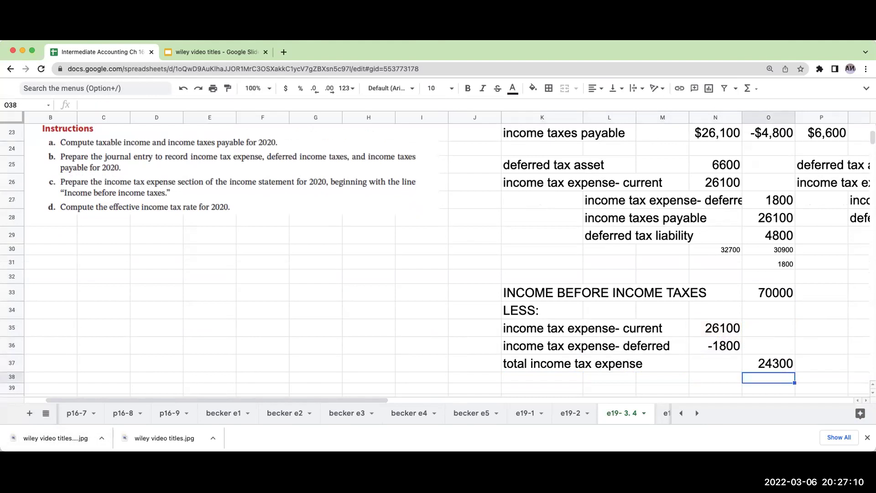
Add 'net income' with =O33-O37, giving 45700.
{"action": "key", "text": "Left"}
{"action": "key", "text": "Left"}
{"action": "key", "text": "Left"}
{"action": "key", "text": "Left"}
{"action": "type", "text": "net income"}
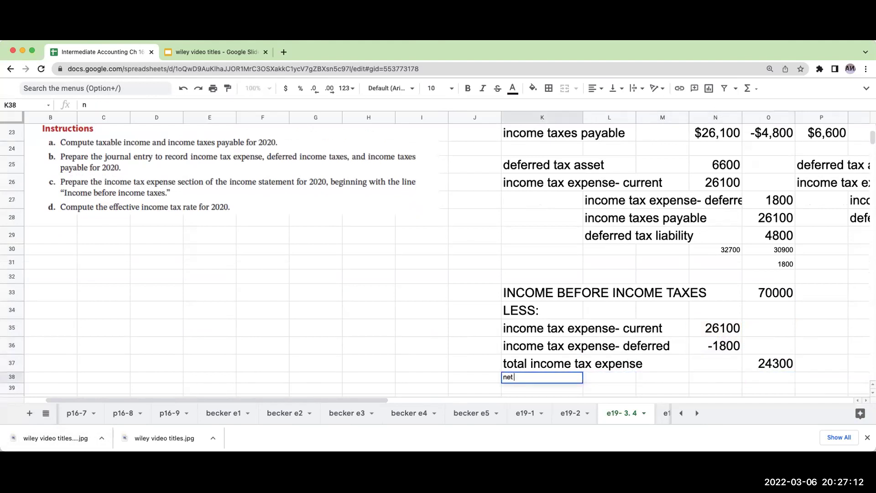
{"action": "key", "text": "Return"}
{"action": "key", "text": "Up"}
{"action": "key", "text": "Right"}
{"action": "key", "text": "Right"}
{"action": "key", "text": "Right"}
{"action": "key", "text": "Right"}
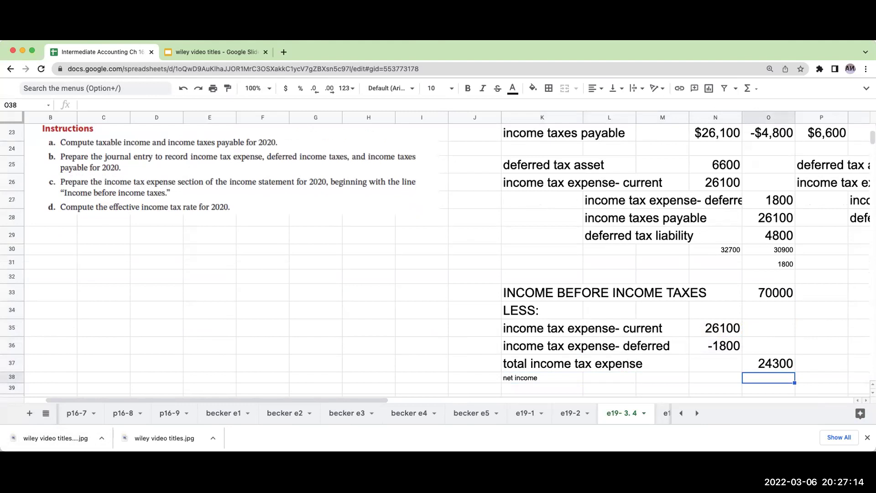
{"action": "type", "text": "+"}
{"action": "key", "text": "Up"}
{"action": "key", "text": "Up"}
{"action": "key", "text": "Up"}
{"action": "key", "text": "Up"}
{"action": "key", "text": "Up"}
{"action": "type", "text": "-"}
{"action": "key", "text": "Up"}
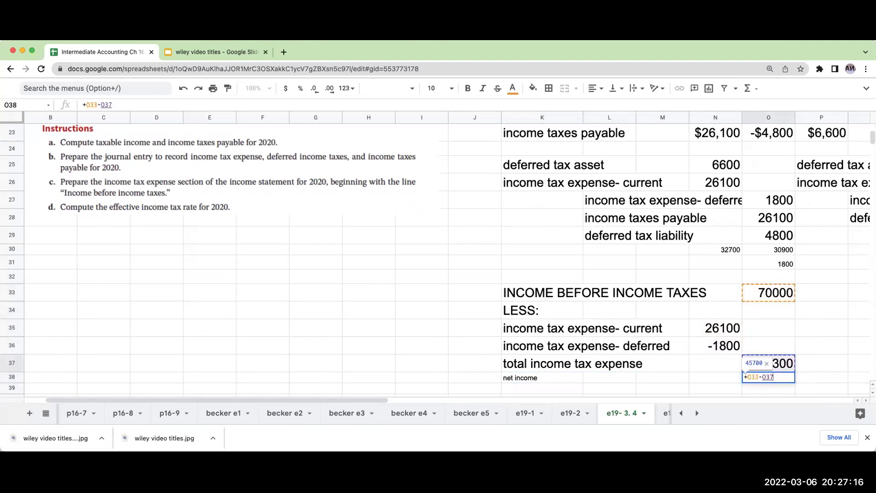
{"action": "key", "text": "Return"}
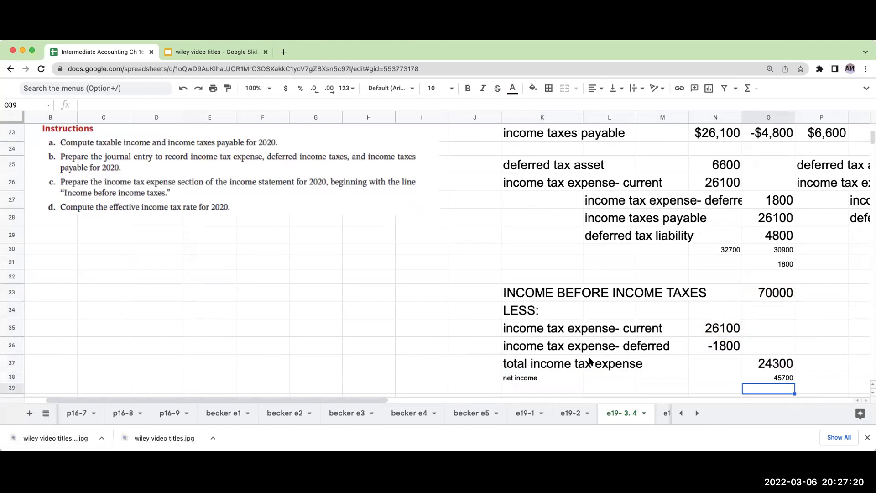
{"action": "left_click_drag", "start_coordinate": [528, 388], "coordinate": [788, 289]}
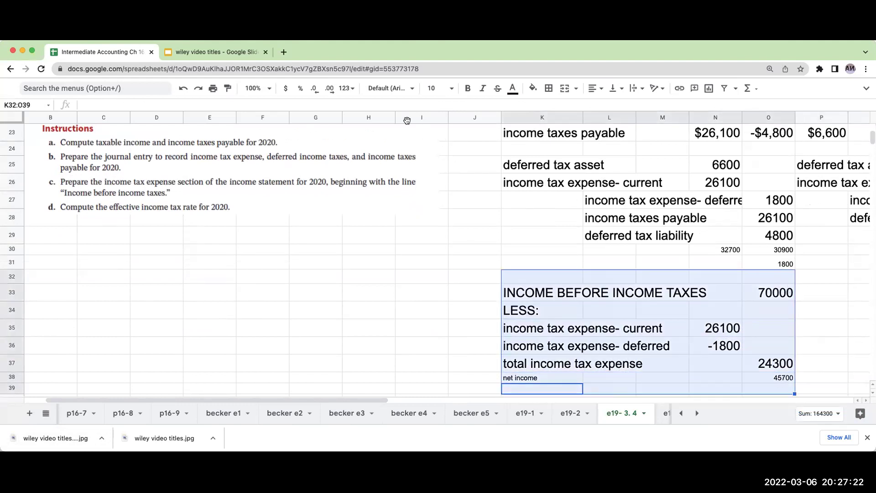
Set the income tax expense section's text to font size 14.
{"action": "left_click", "coordinate": [451, 89]}
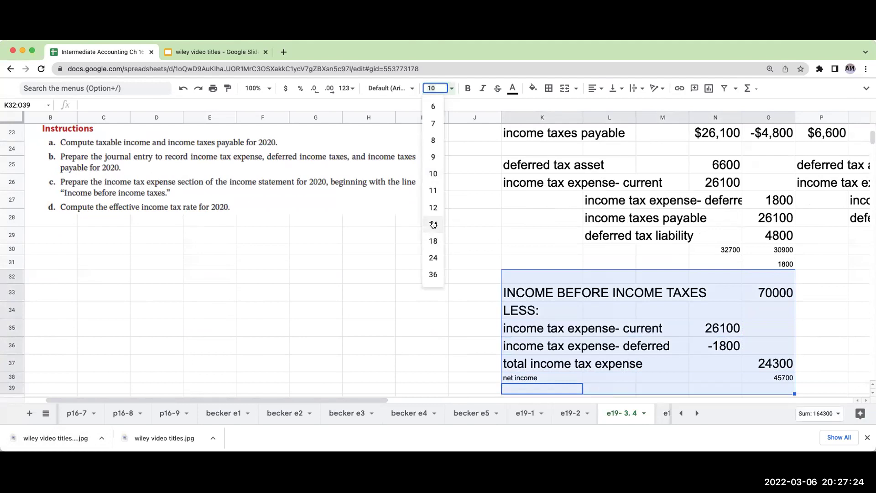
{"action": "left_click", "coordinate": [433, 224]}
{"action": "left_click", "coordinate": [718, 325]}
{"action": "scroll", "coordinate": [718, 325], "scroll_direction": "up", "scroll_amount": 2}
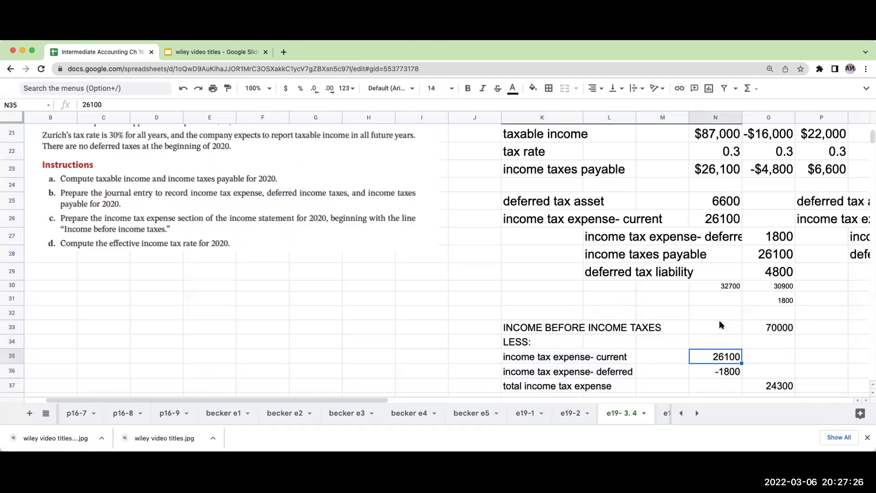
{"action": "left_click_drag", "start_coordinate": [530, 201], "coordinate": [779, 282]}
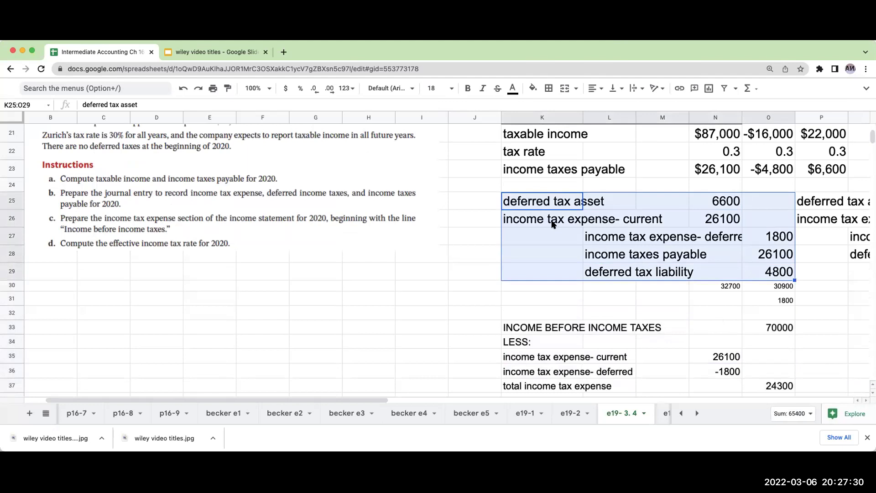
{"action": "left_click", "coordinate": [638, 238]}
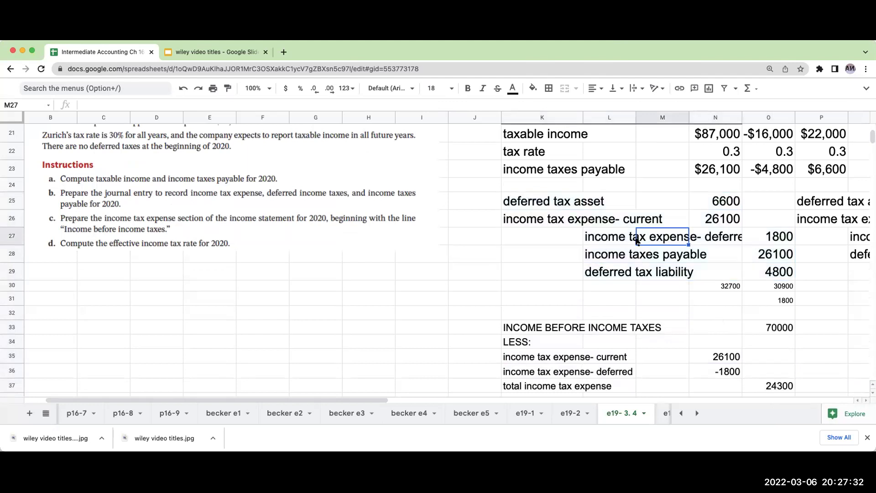
Review the income taxes payable, current, deferred and total income tax expense formulas.
{"action": "scroll", "coordinate": [638, 241], "scroll_direction": "up", "scroll_amount": 4}
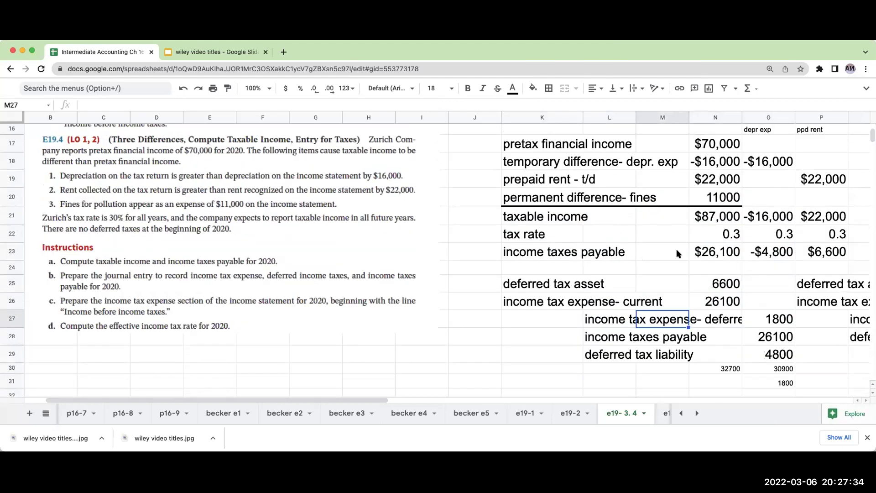
{"action": "left_click", "coordinate": [723, 250]}
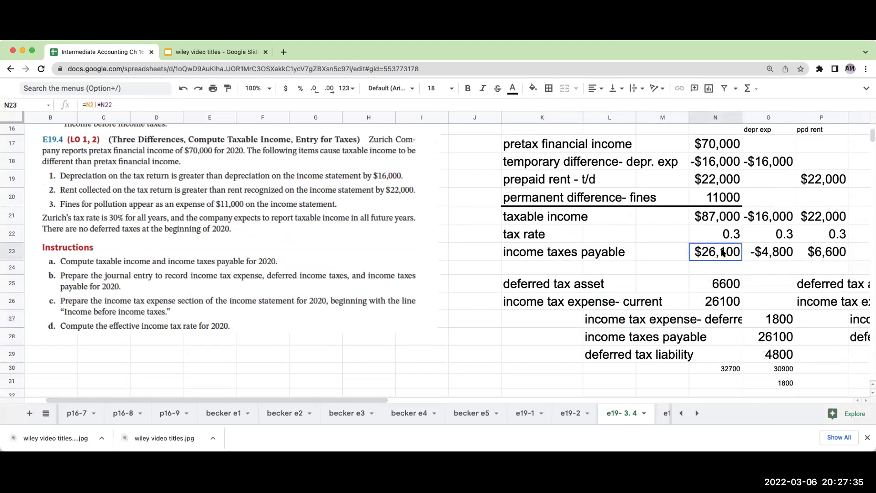
{"action": "left_click", "coordinate": [722, 302]}
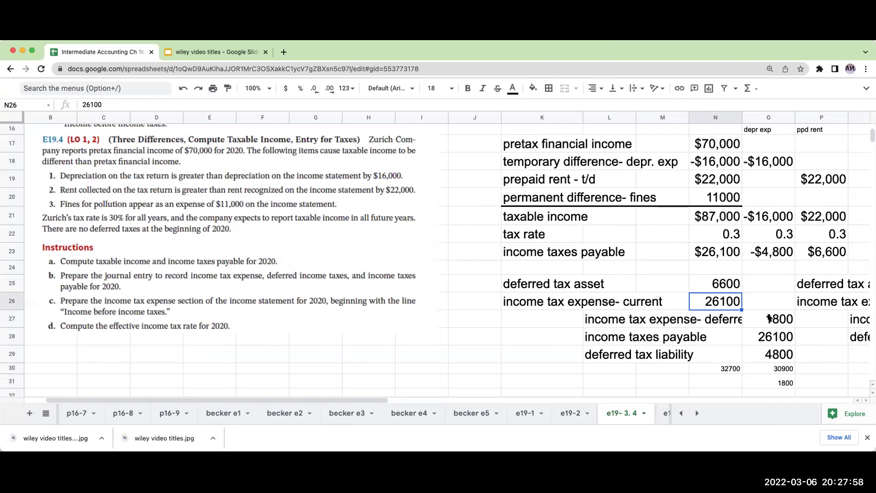
{"action": "left_click", "coordinate": [758, 316]}
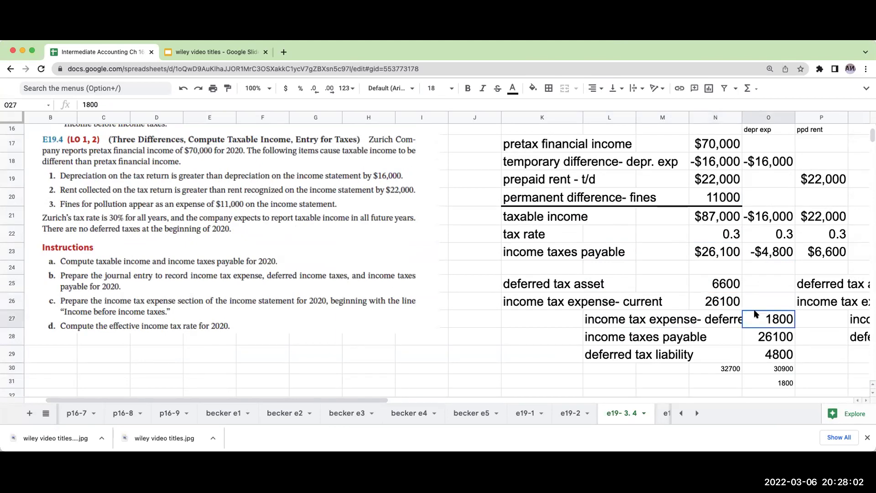
{"action": "left_click", "coordinate": [712, 302]}
{"action": "scroll", "coordinate": [706, 312], "scroll_direction": "down", "scroll_amount": 3}
{"action": "left_click", "coordinate": [774, 368]}
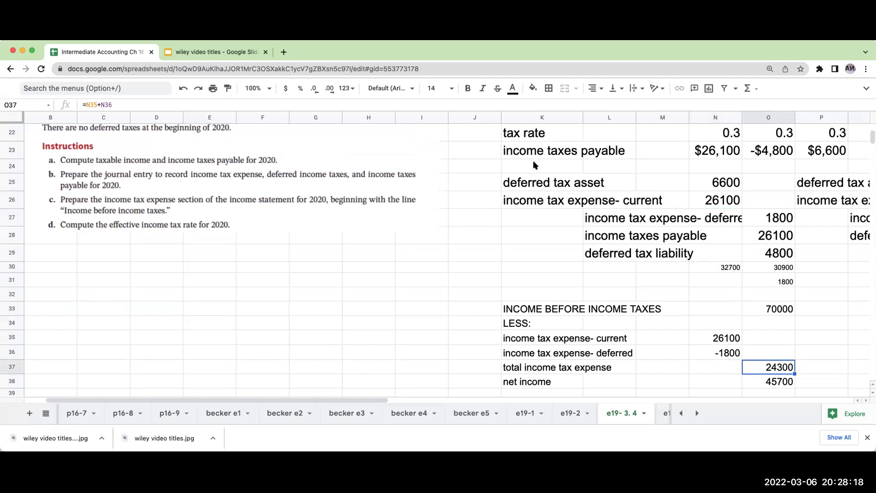
Date the journal entry 12/31/20 and recheck the current and -1800 deferred tax expense.
{"action": "left_click", "coordinate": [486, 183]}
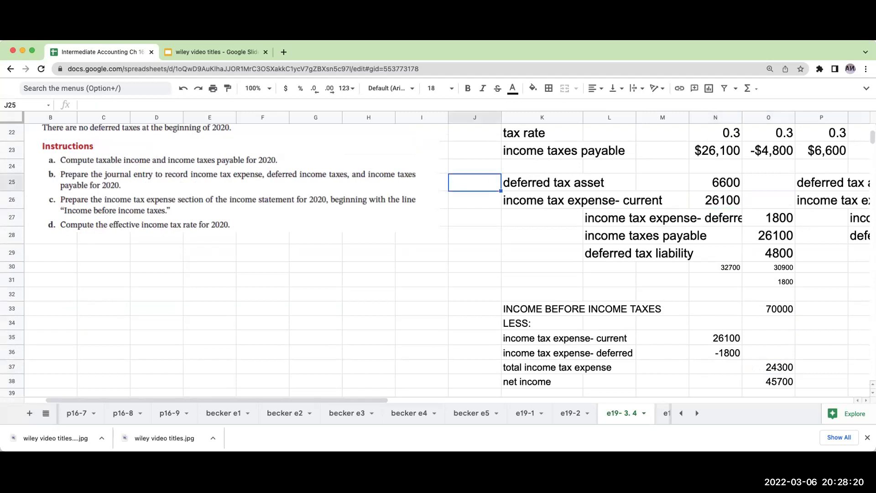
{"action": "type", "text": "12/31/20"}
{"action": "key", "text": "Return"}
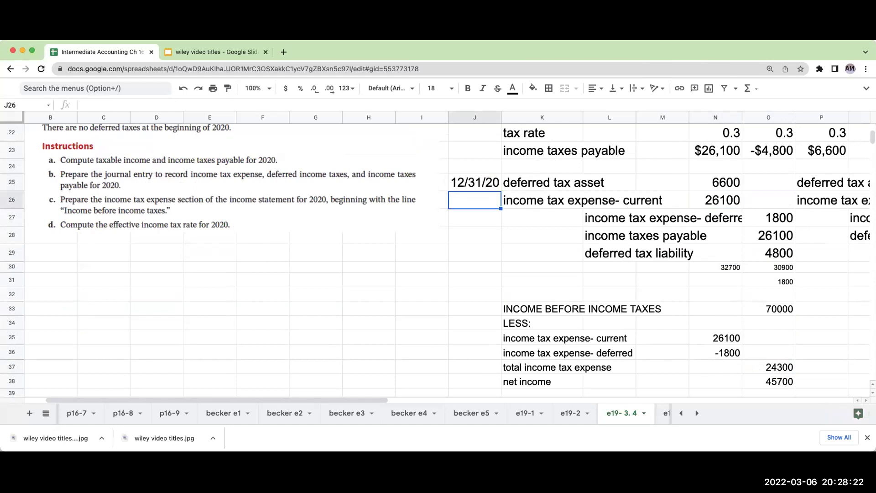
{"action": "left_click", "coordinate": [704, 340]}
{"action": "left_click", "coordinate": [714, 354]}
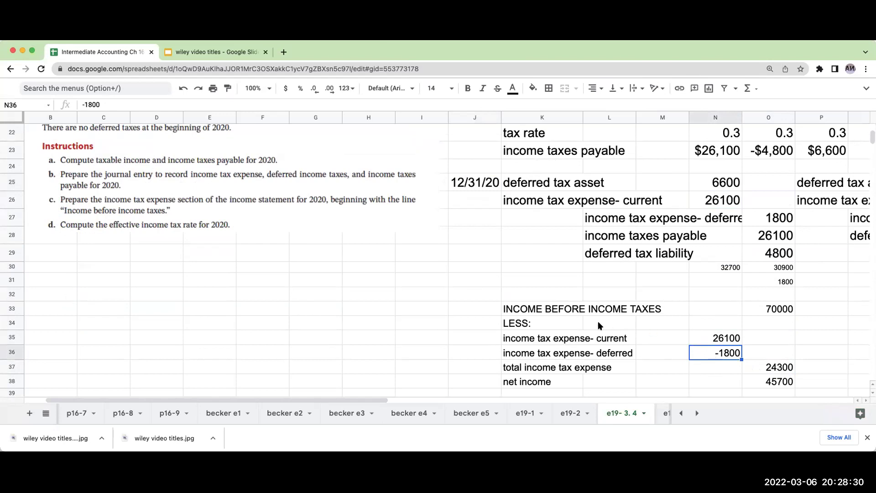
{"action": "scroll", "coordinate": [598, 321], "scroll_direction": "down", "scroll_amount": 3}
{"action": "left_click", "coordinate": [546, 323]}
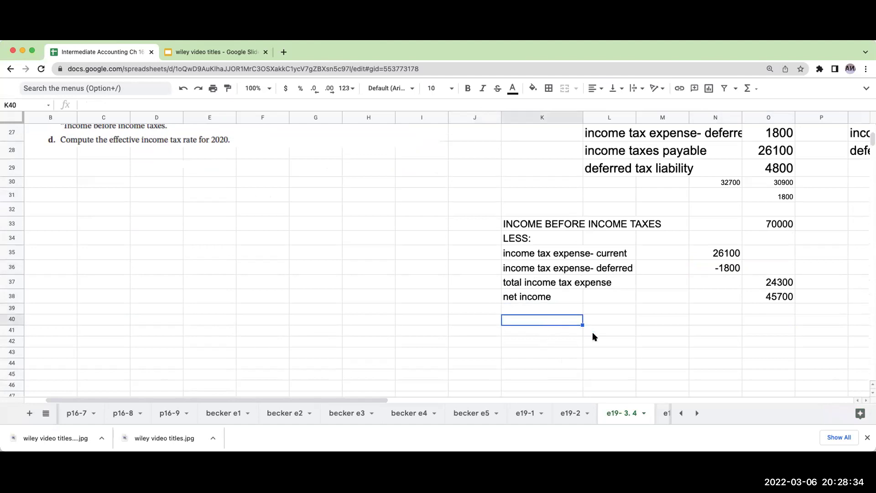
Add the labels 'income tax expense' and 'income before income taxes' in K40:K41.
{"action": "type", "text": "income tax expe"}
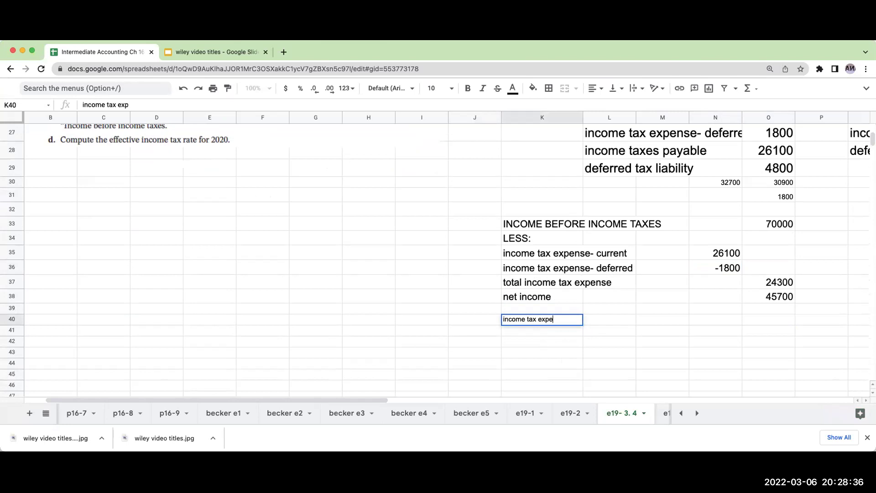
{"action": "type", "text": "nse"}
{"action": "key", "text": "Return"}
{"action": "type", "text": "incom"}
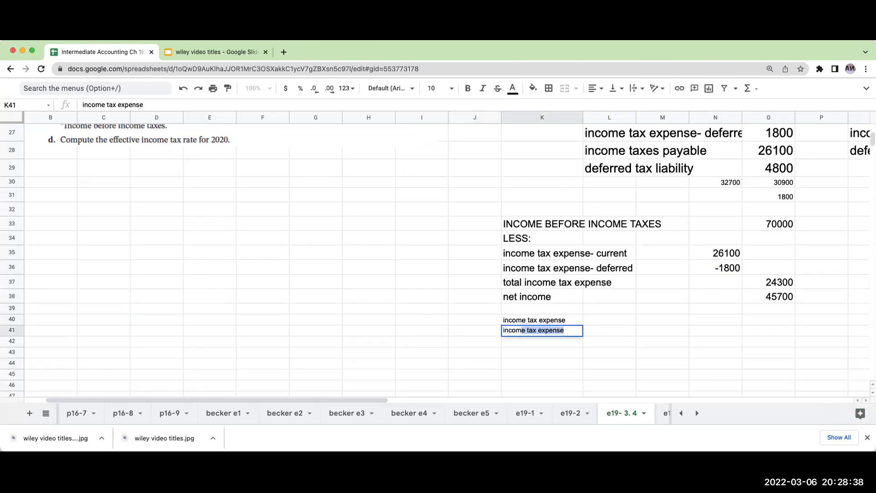
{"action": "type", "text": "e before incom"}
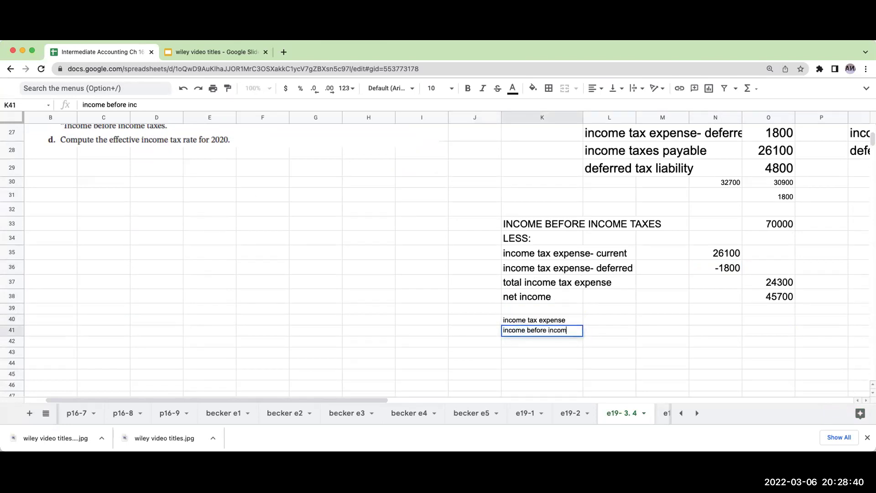
{"action": "type", "text": "e taxes"}
{"action": "left_click", "coordinate": [610, 319]}
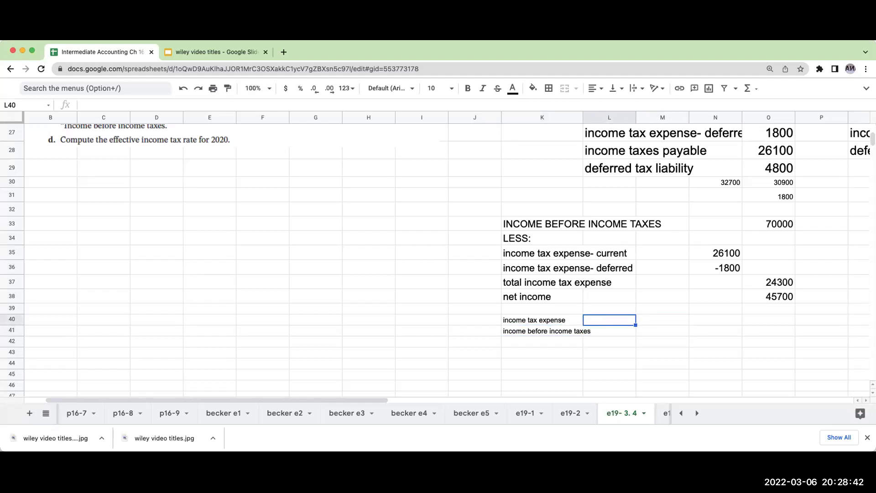
Link L40 to the 24300 income tax expense and L41 to the 70000 pretax income.
{"action": "type", "text": "="}
{"action": "key", "text": "Right"}
{"action": "key", "text": "Right"}
{"action": "key", "text": "Right"}
{"action": "key", "text": "Up"}
{"action": "key", "text": "Up"}
{"action": "key", "text": "Up"}
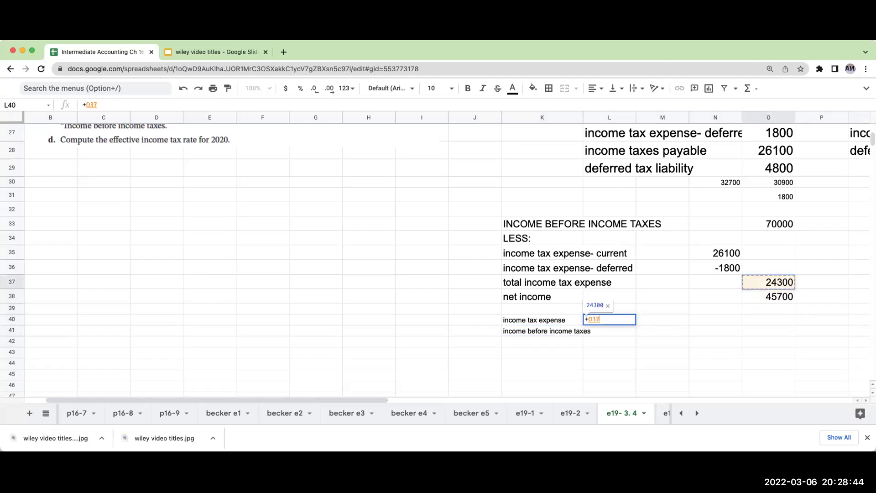
{"action": "key", "text": "Return"}
{"action": "type", "text": "+"}
{"action": "key", "text": "Right"}
{"action": "key", "text": "Right"}
{"action": "key", "text": "Right"}
{"action": "key", "text": "Up"}
{"action": "key", "text": "Up"}
{"action": "key", "text": "Up"}
{"action": "key", "text": "Up"}
{"action": "key", "text": "Up"}
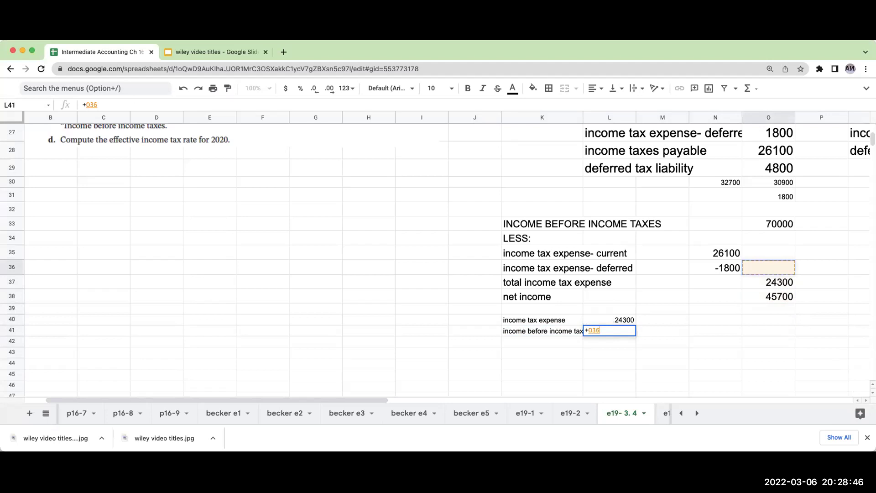
{"action": "key", "text": "Up"}
{"action": "key", "text": "Up"}
{"action": "key", "text": "Up"}
{"action": "key", "text": "Return"}
Compute the effective tax rate as =L40/L41 in M40 and add a top border to K41:L41.
{"action": "left_click", "coordinate": [662, 319]}
{"action": "type", "text": "="}
{"action": "key", "text": "Left"}
{"action": "type", "text": "/"}
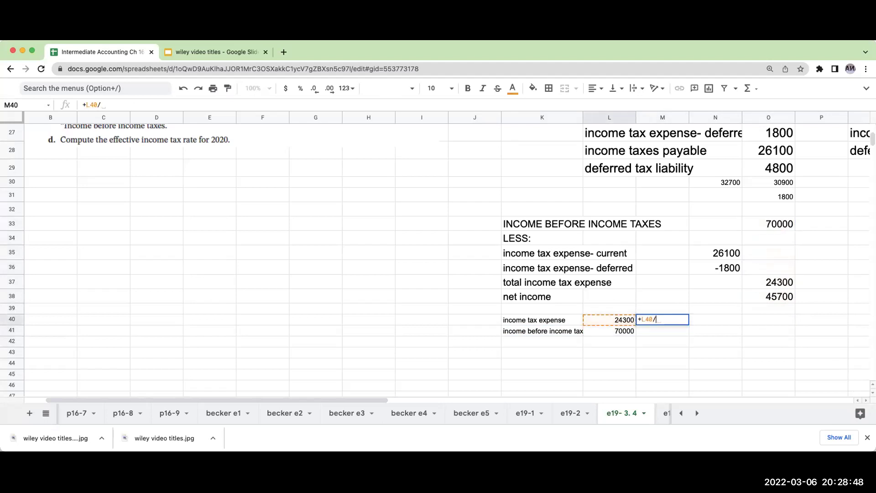
{"action": "key", "text": "Left"}
{"action": "key", "text": "Down"}
{"action": "key", "text": "Return"}
{"action": "left_click", "coordinate": [663, 319]}
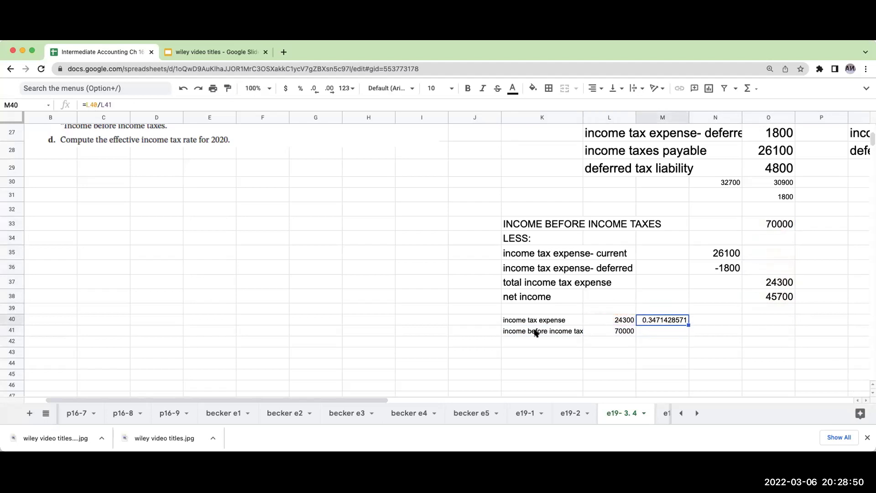
{"action": "left_click_drag", "start_coordinate": [556, 330], "coordinate": [604, 331]}
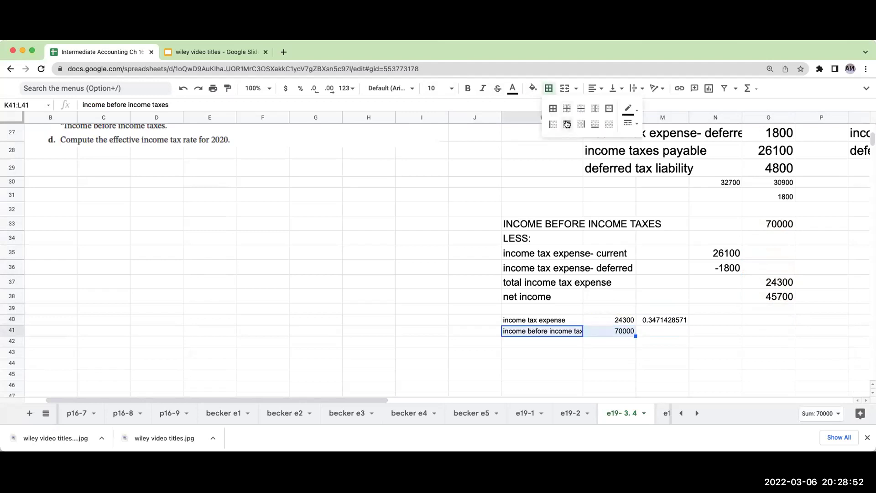
{"action": "left_click", "coordinate": [566, 123]}
{"action": "left_click", "coordinate": [422, 342]}
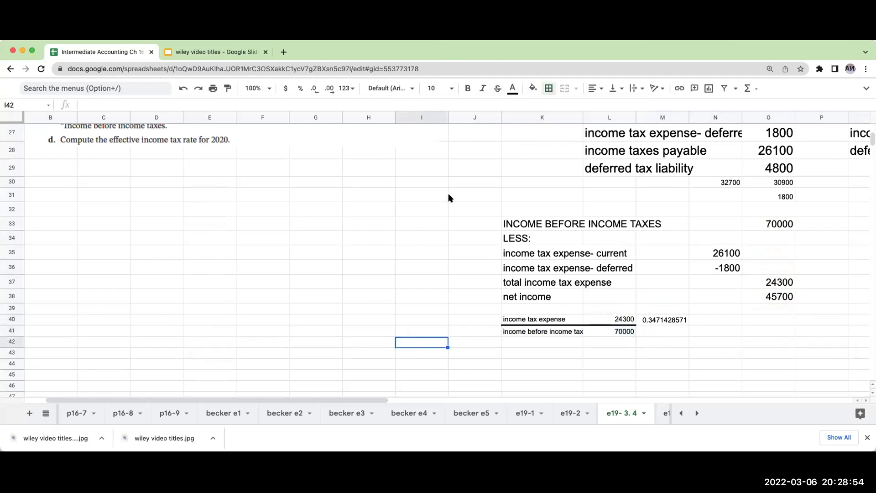
Present slide 3 of the wiley video titles deck, the THANK YOU WILEY!!!!!! slide, as a slideshow.
{"action": "left_click", "coordinate": [213, 54]}
{"action": "left_click", "coordinate": [76, 262]}
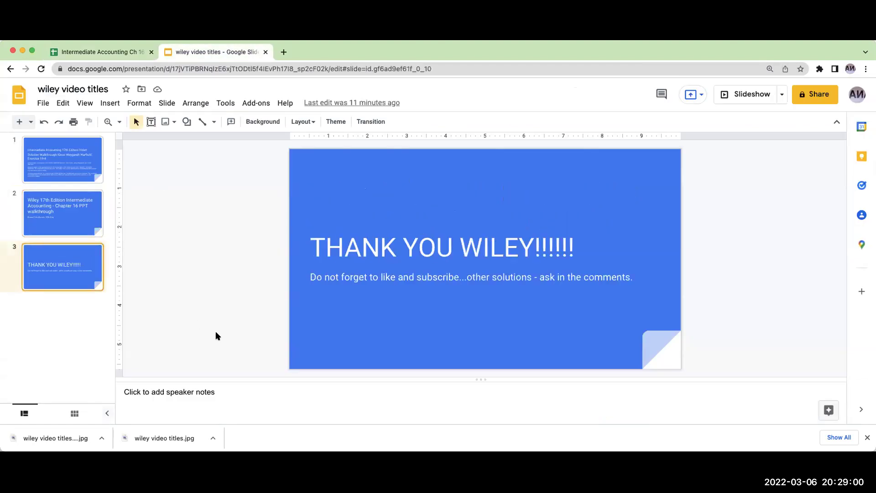
{"action": "left_click", "coordinate": [748, 87]}
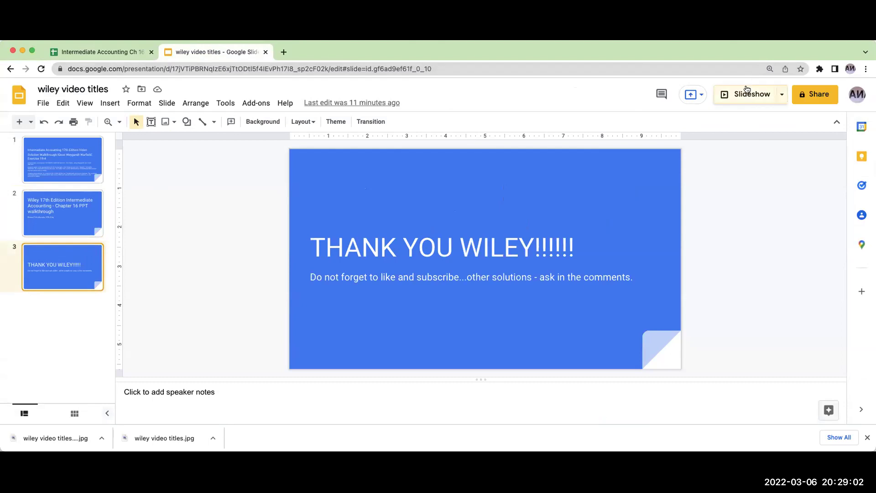